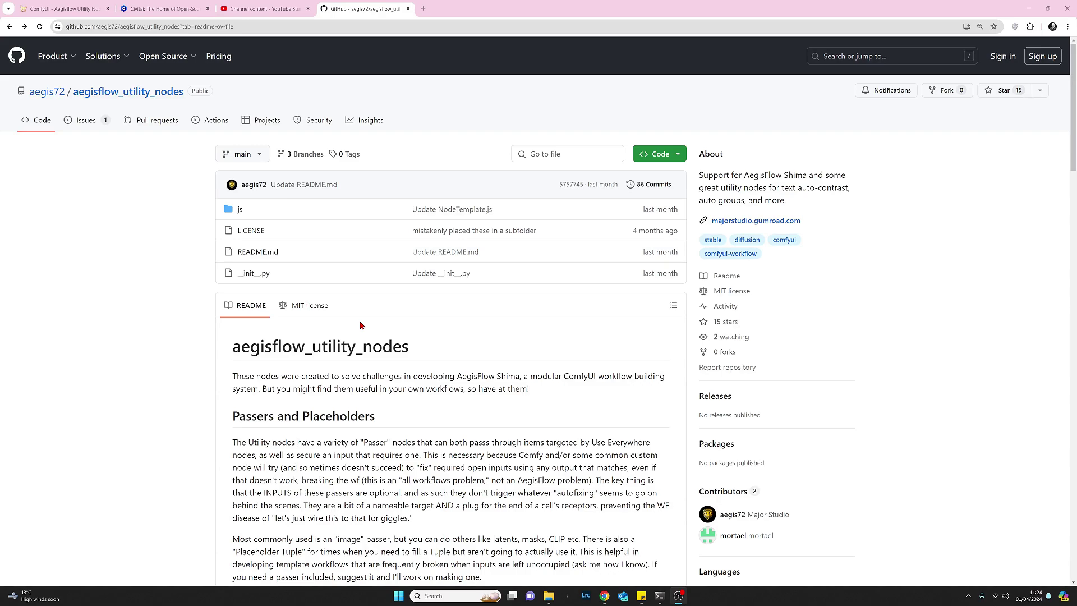
# Read the README sections on Passers and Placeholders, Ally's Nodes, and Auto Grouping of Nodes placed as templates.
pyautogui.scroll(-5, 363, 325)
pyautogui.scroll(-4, 357, 325)
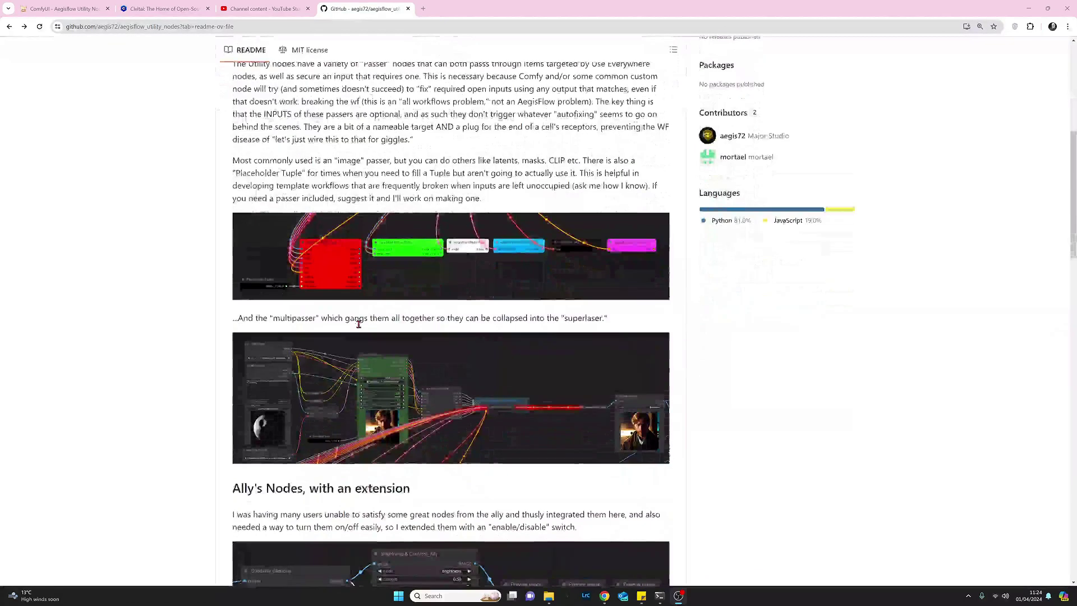
pyautogui.scroll(6, 357, 328)
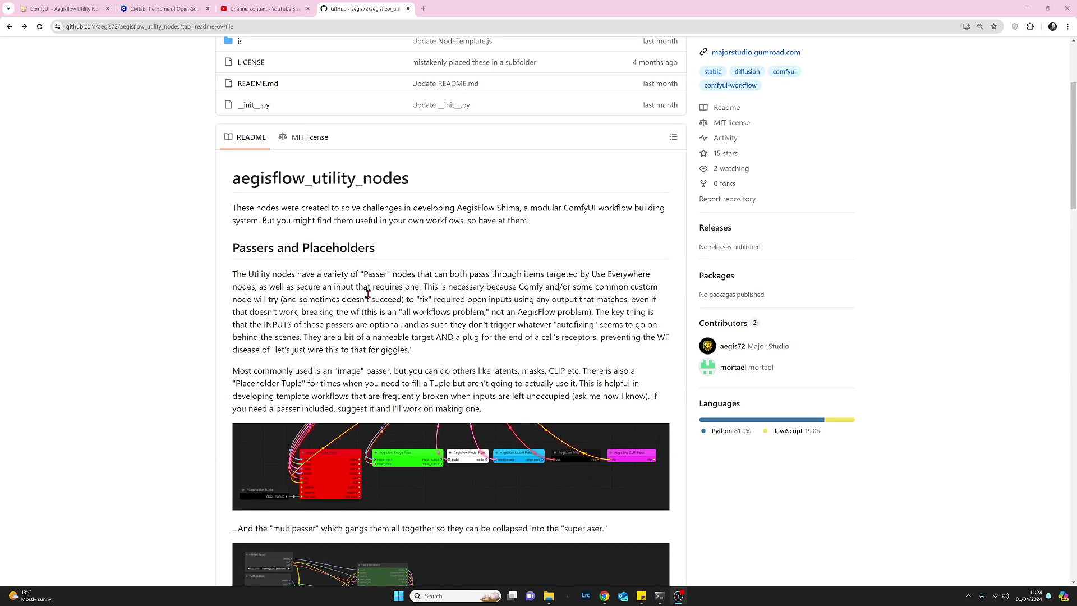
pyautogui.scroll(-8, 368, 293)
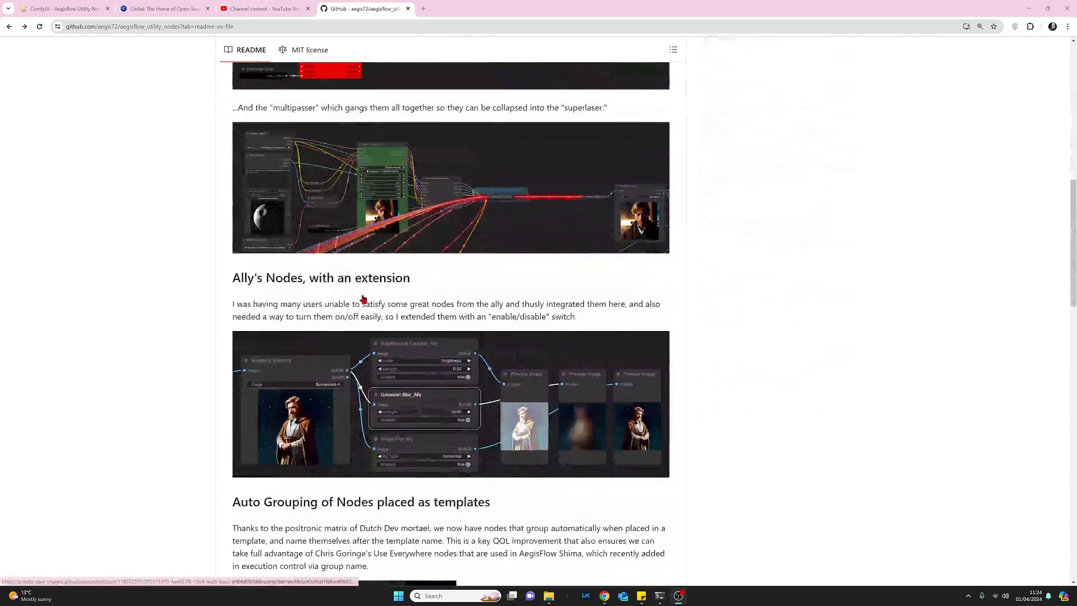
pyautogui.scroll(-4, 363, 299)
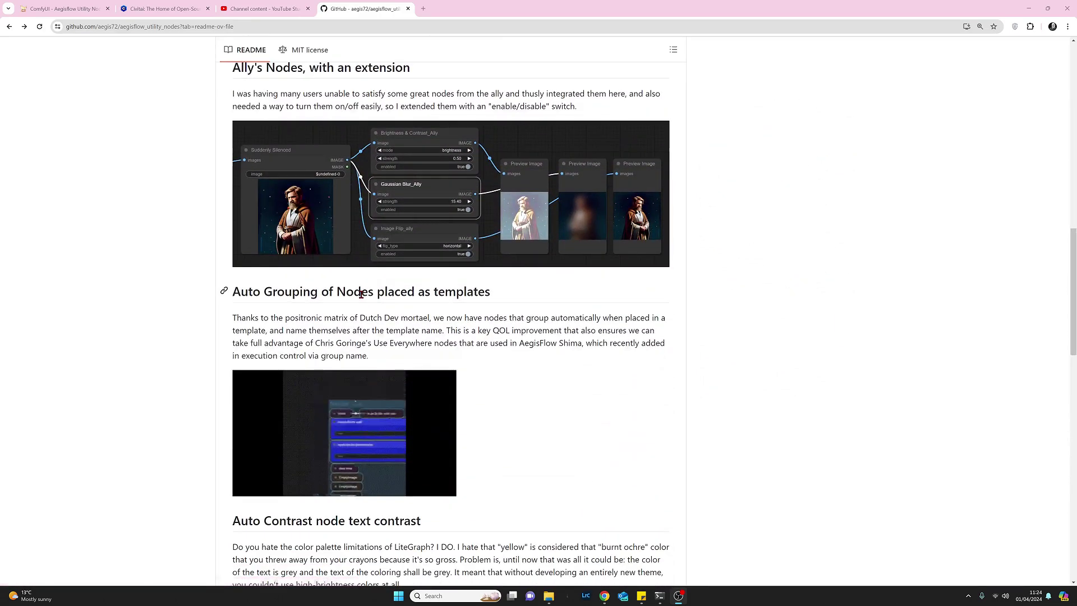
pyautogui.scroll(1, 360, 293)
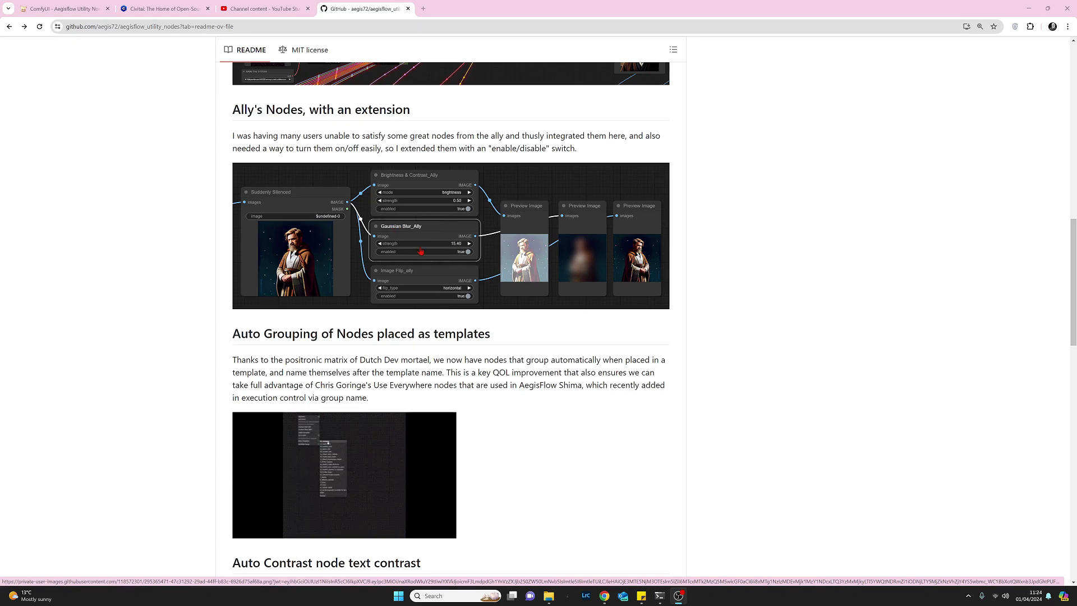
pyautogui.scroll(-3, 400, 282)
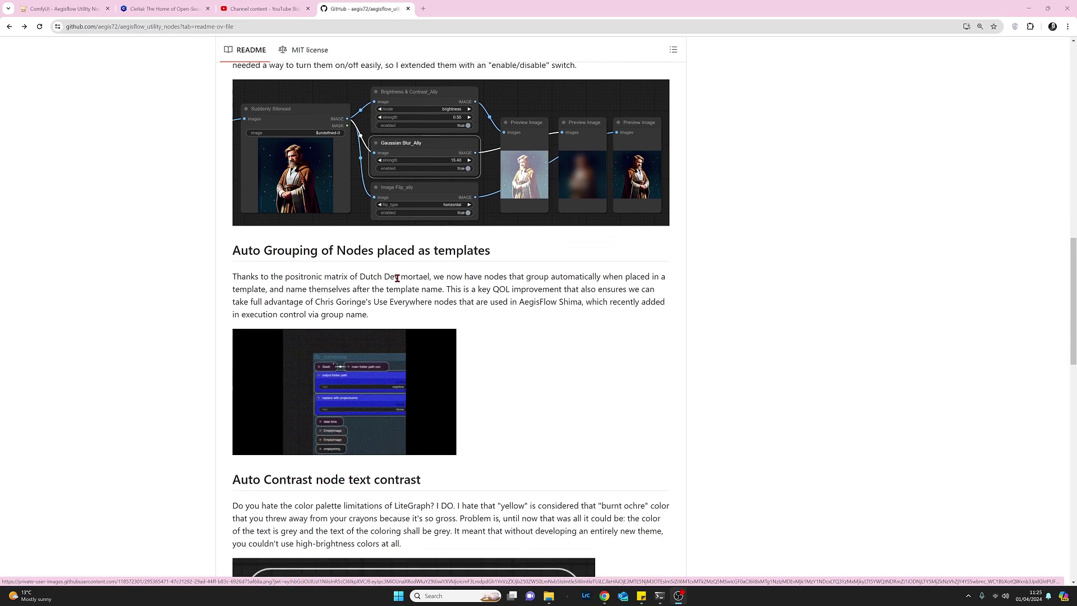
pyautogui.scroll(-1, 394, 276)
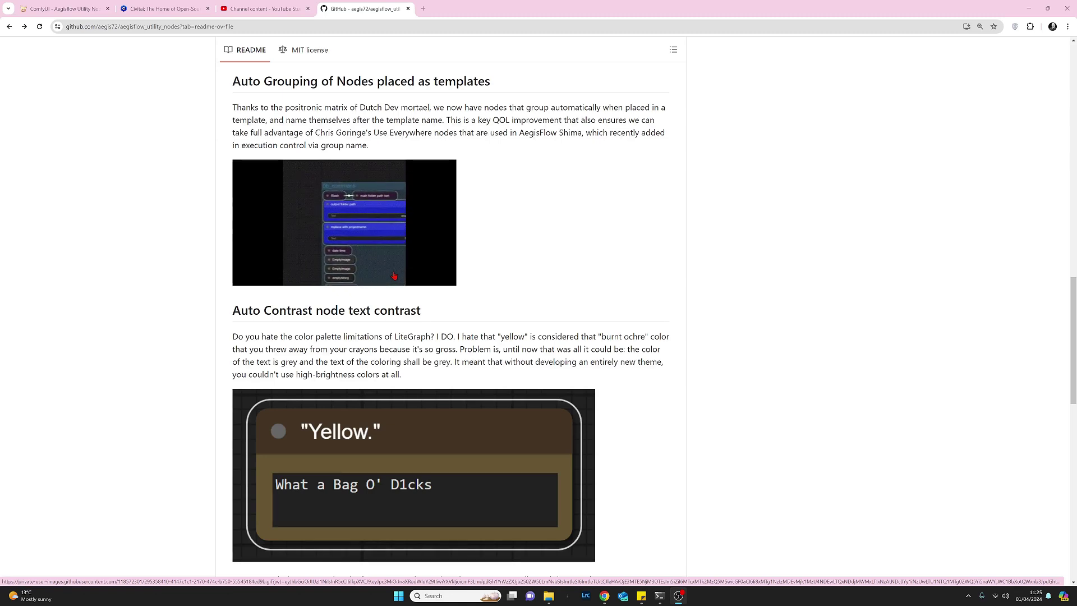
# Examine the README's Auto Contrast node text contrast section and its example images, and return to the start of the page.
pyautogui.scroll(-2, 392, 278)
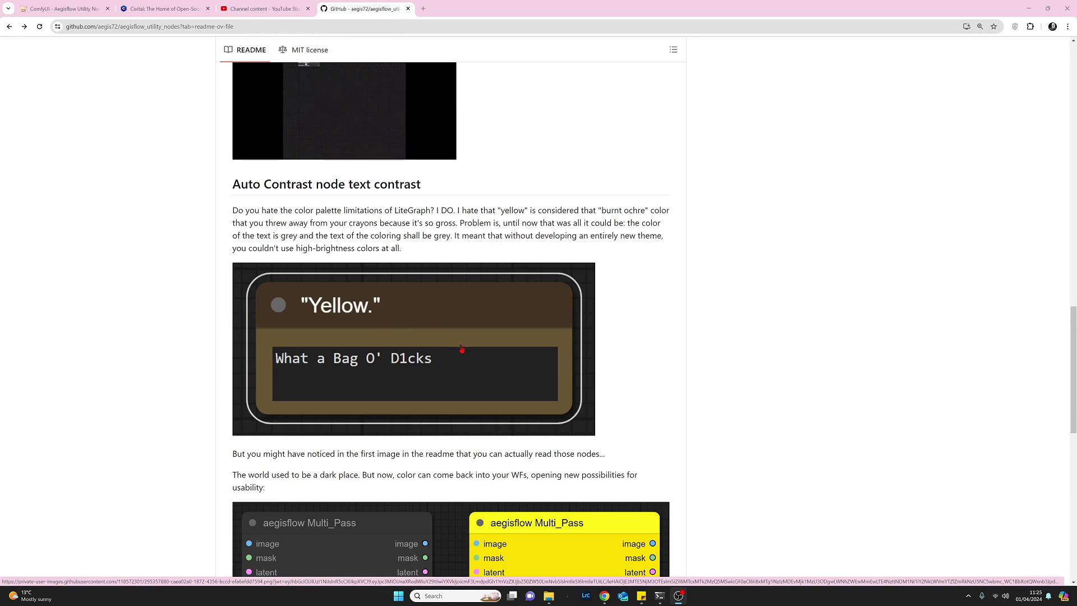
pyautogui.scroll(-3, 456, 344)
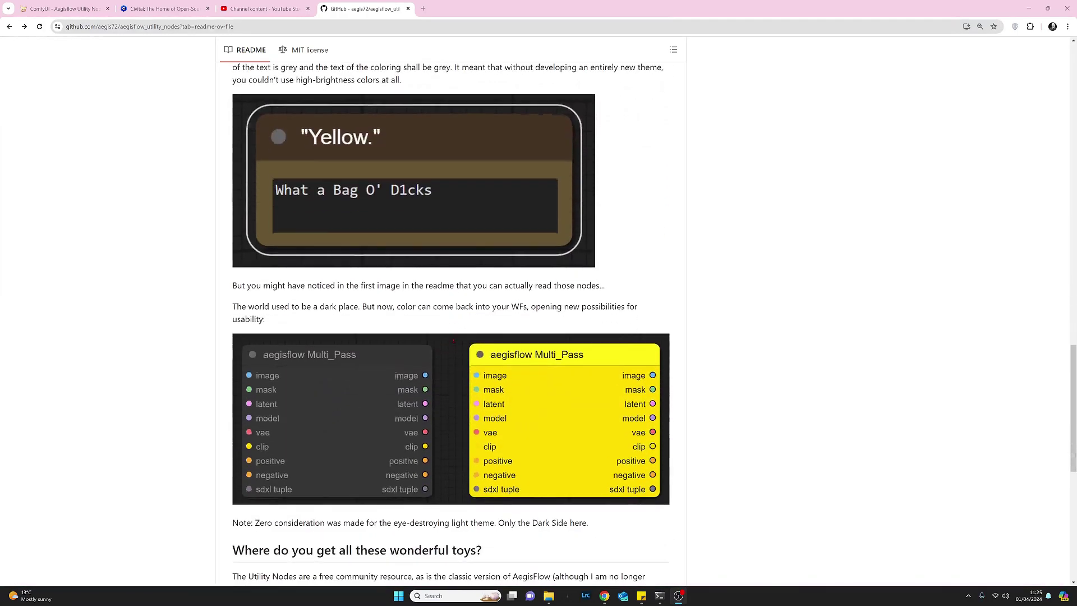
pyautogui.scroll(-3, 453, 341)
pyautogui.scroll(2, 453, 344)
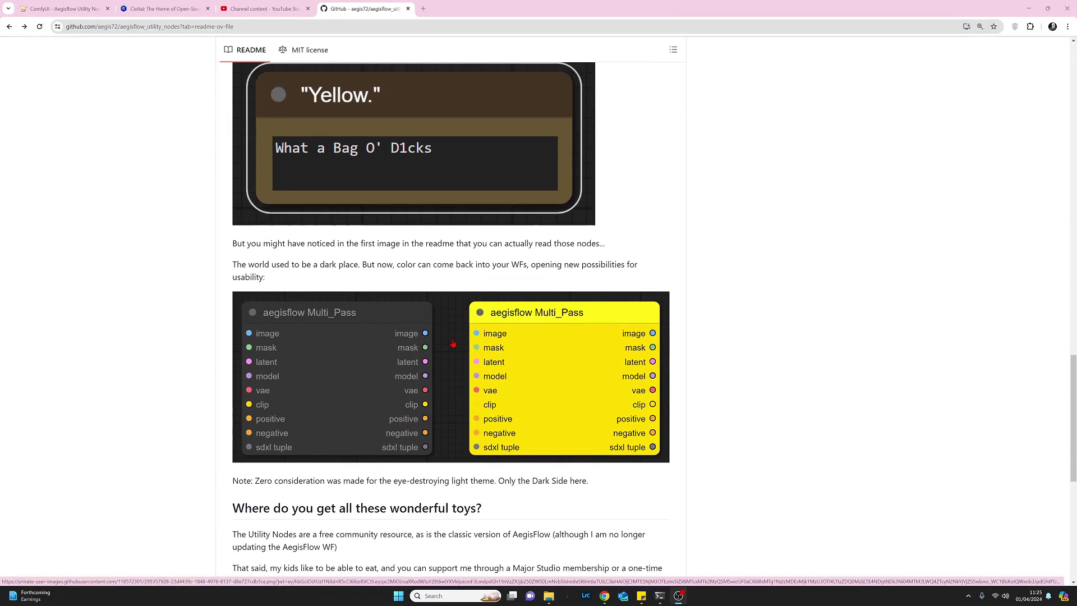
pyautogui.scroll(2, 452, 342)
pyautogui.scroll(4, 435, 328)
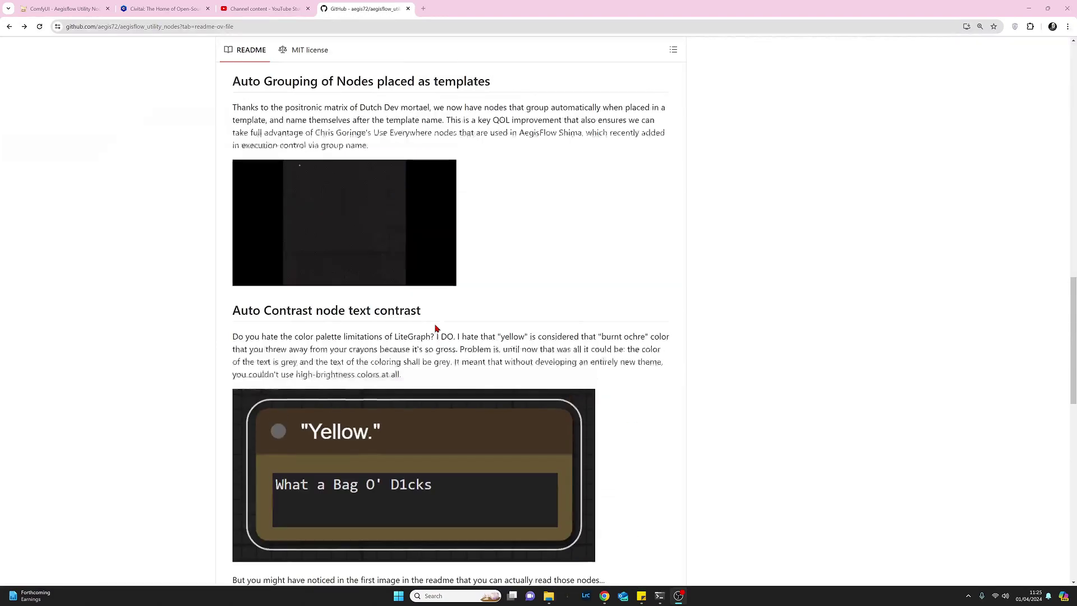
pyautogui.scroll(20, 435, 328)
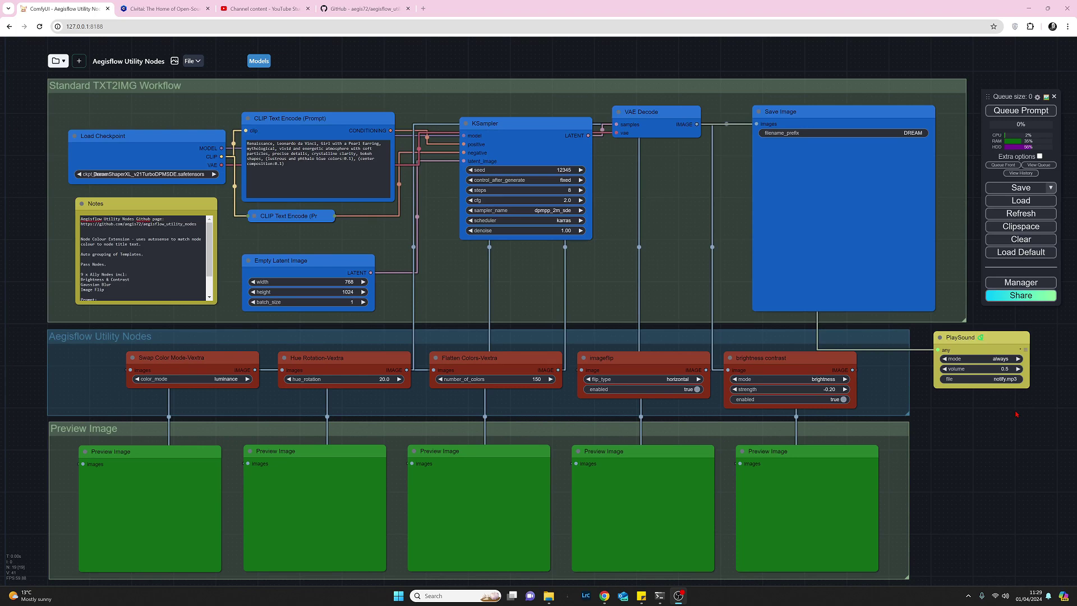
# In the ComfyUI workflow, search the manager's installable custom nodes for "aegisflow".
pyautogui.click(1017, 284)
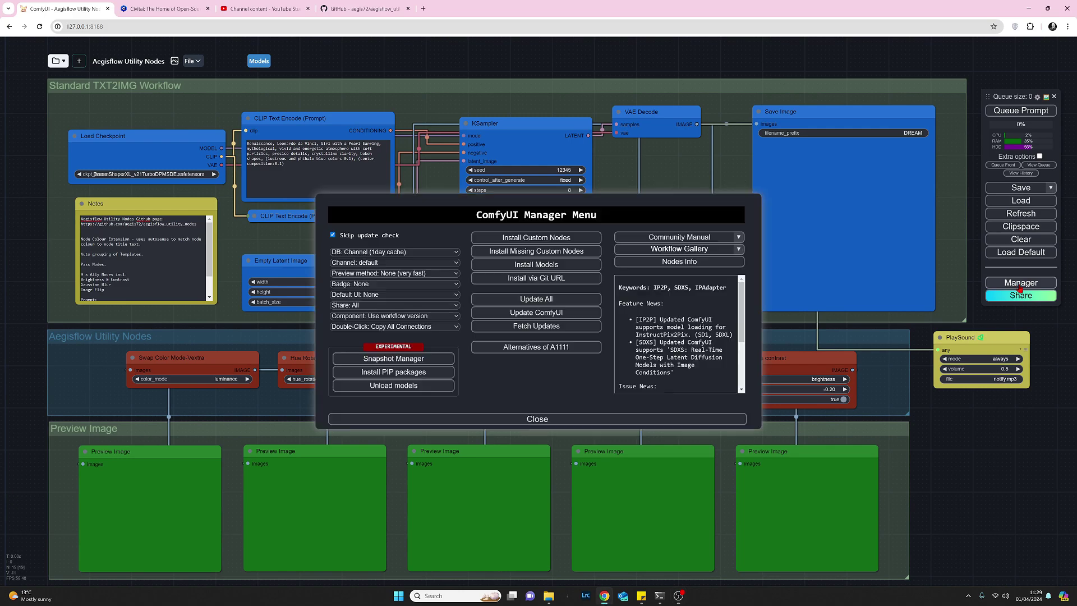
pyautogui.click(584, 240)
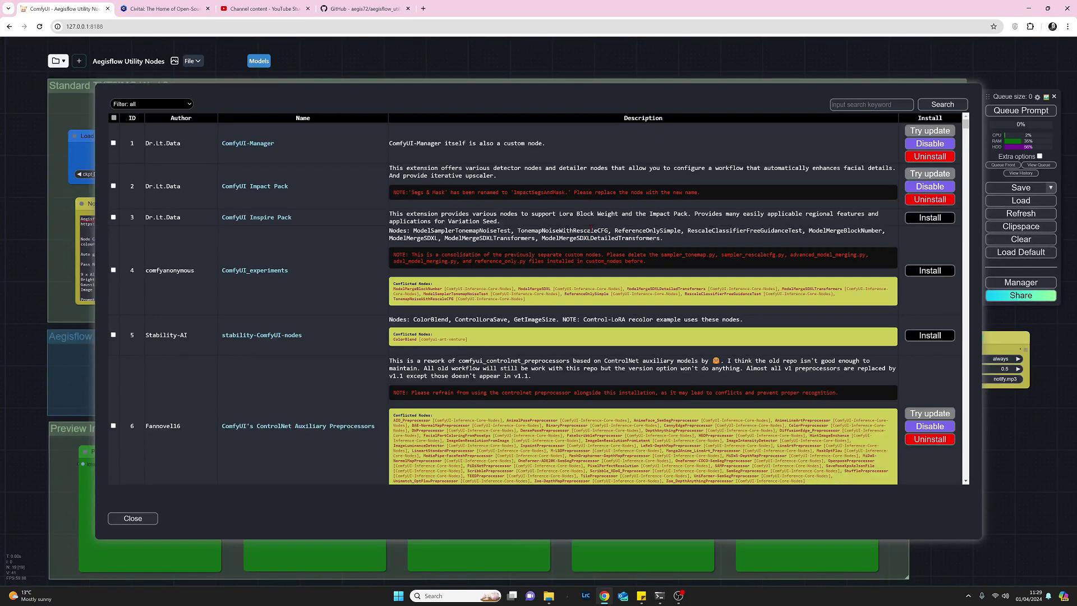
pyautogui.click(843, 105)
pyautogui.write('aegis')
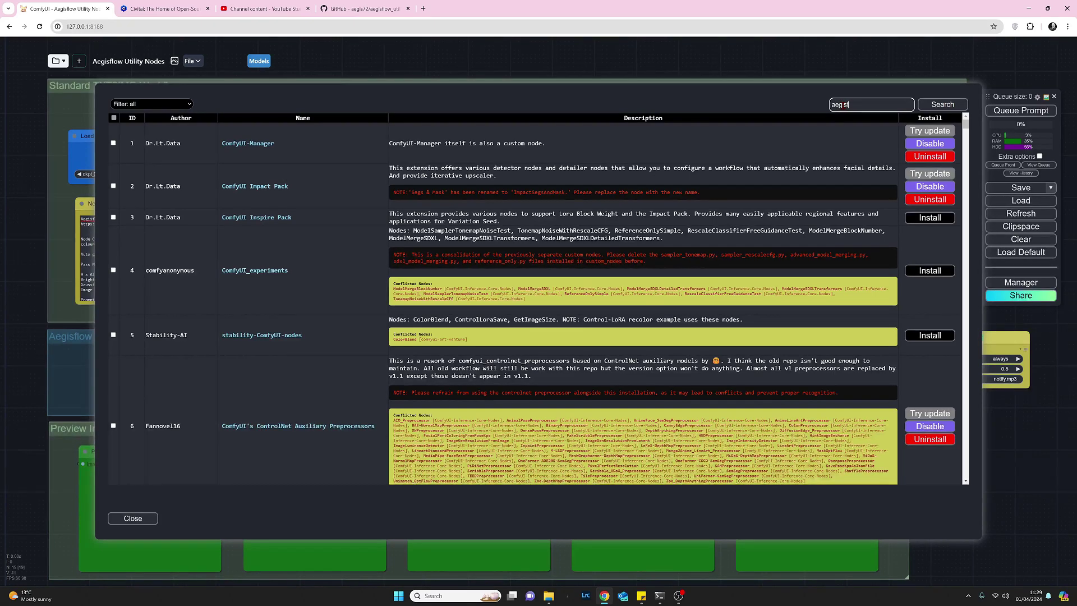
pyautogui.write('flow')
pyautogui.press('Return')
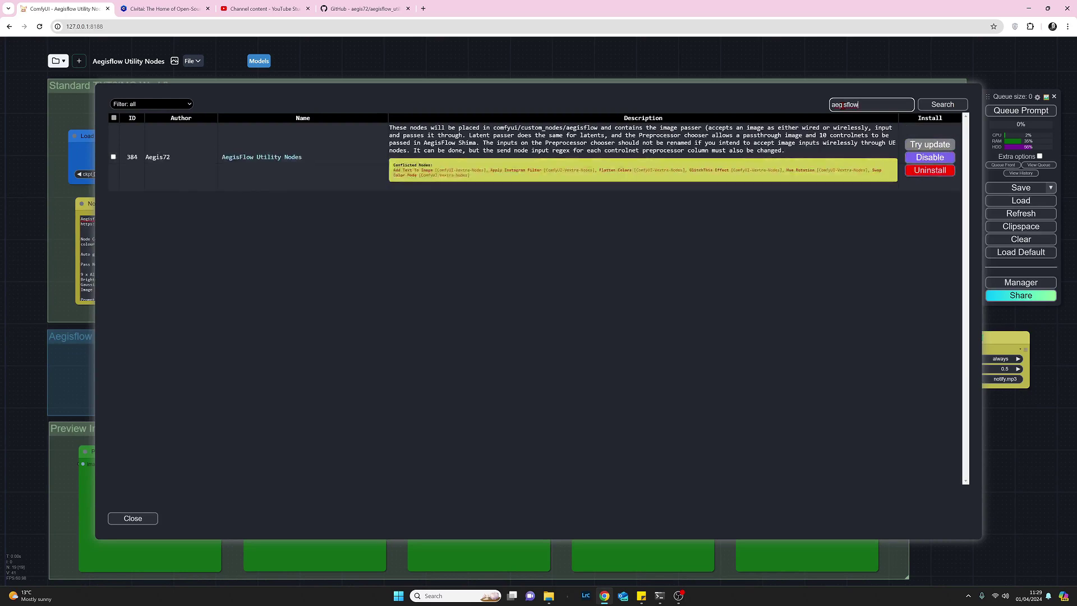
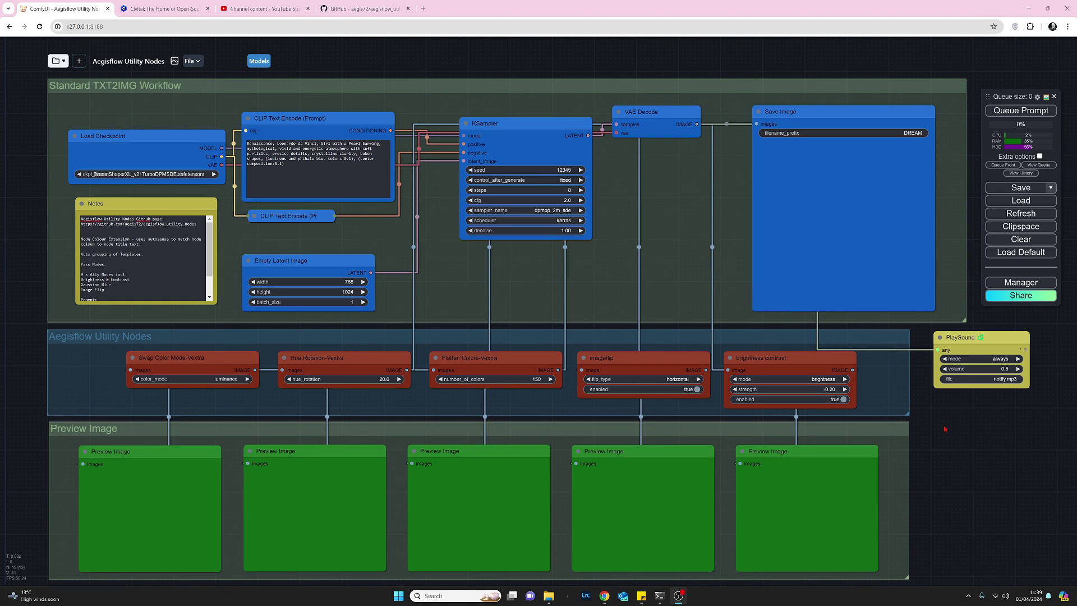
# Add a Load Checkpoint node to the empty canvas area beneath the PlaySound node.
pyautogui.doubleClick(945, 429)
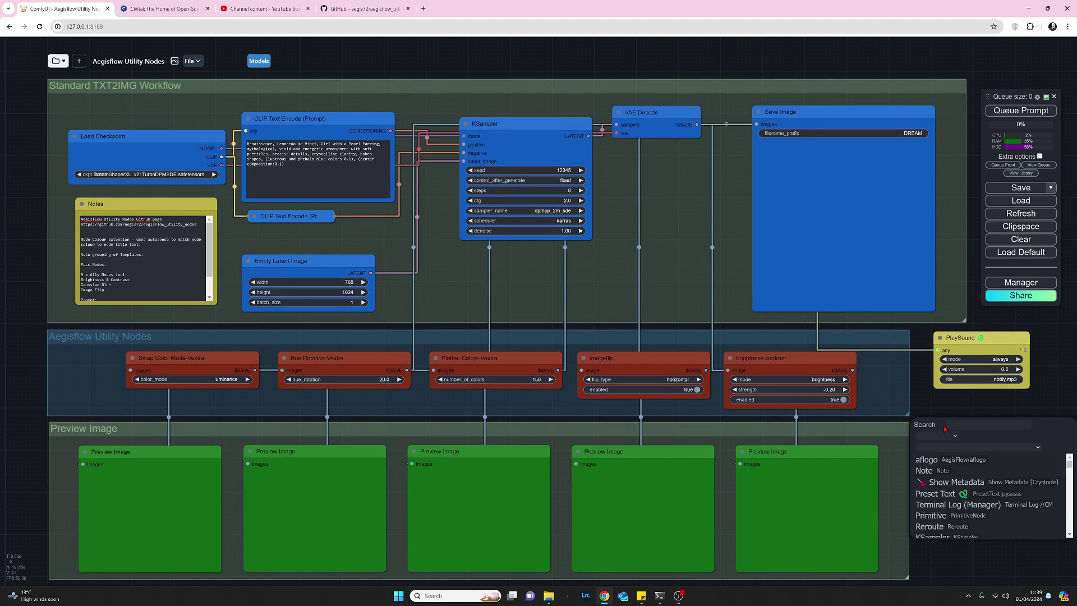
pyautogui.write('load')
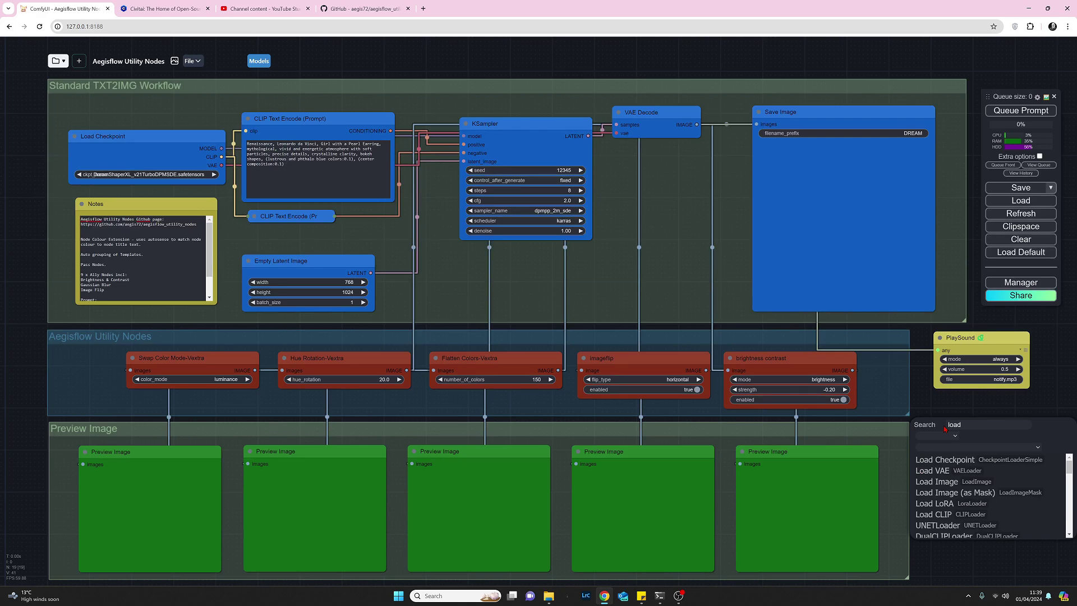
pyautogui.click(945, 460)
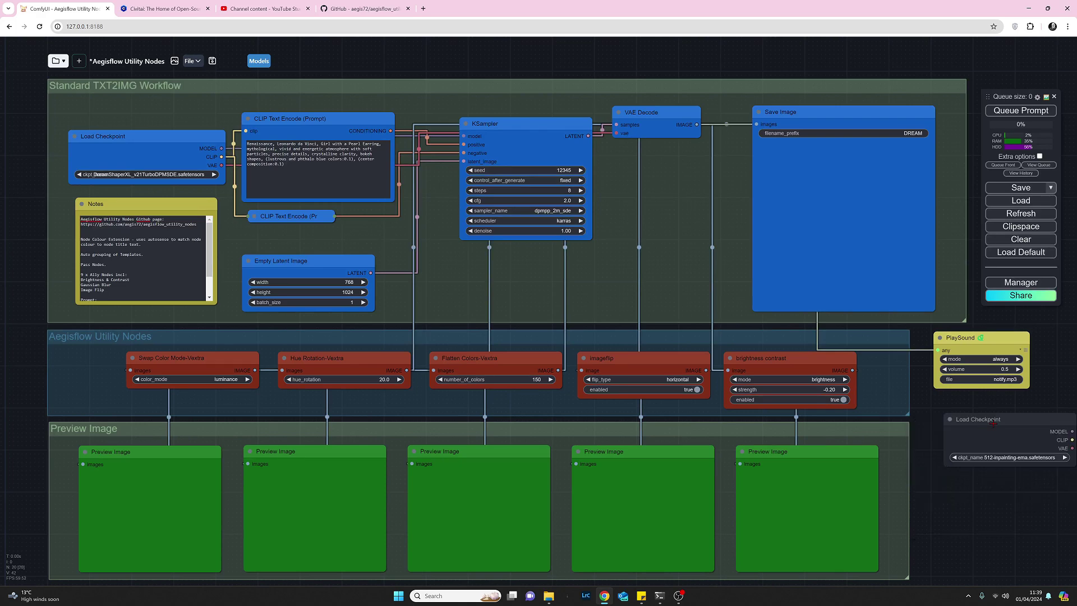
pyautogui.moveTo(997, 422)
pyautogui.mouseDown()
pyautogui.moveTo(979, 426)
pyautogui.moveTo(989, 428)
pyautogui.mouseUp()
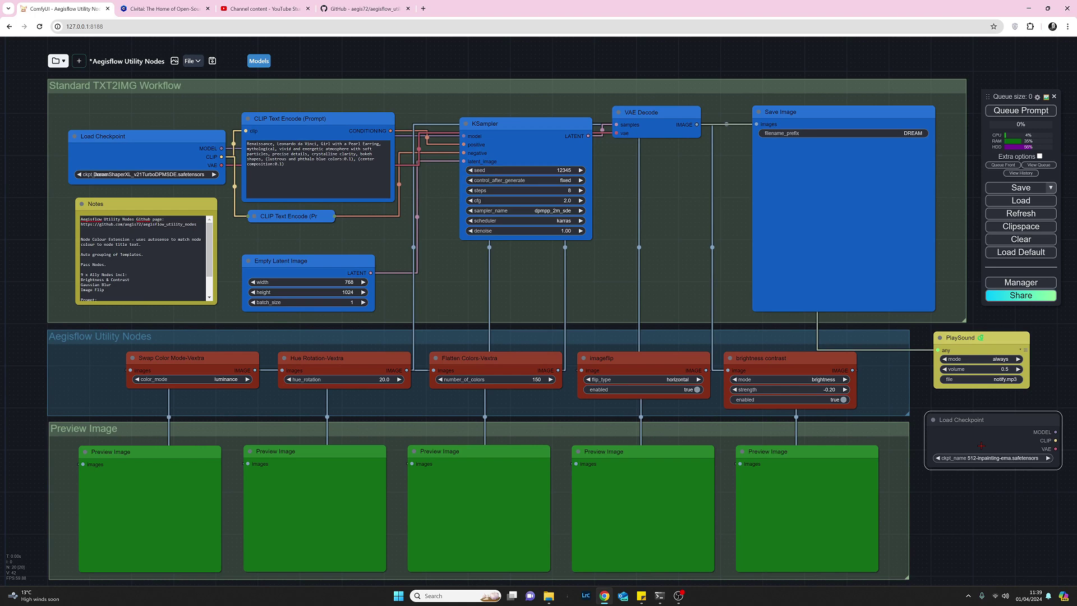
# Duplicate the new Load Checkpoint node and place the copy directly beneath the original.
pyautogui.hotkey('ctrl', 'c')
pyautogui.hotkey('ctrl', 'v')
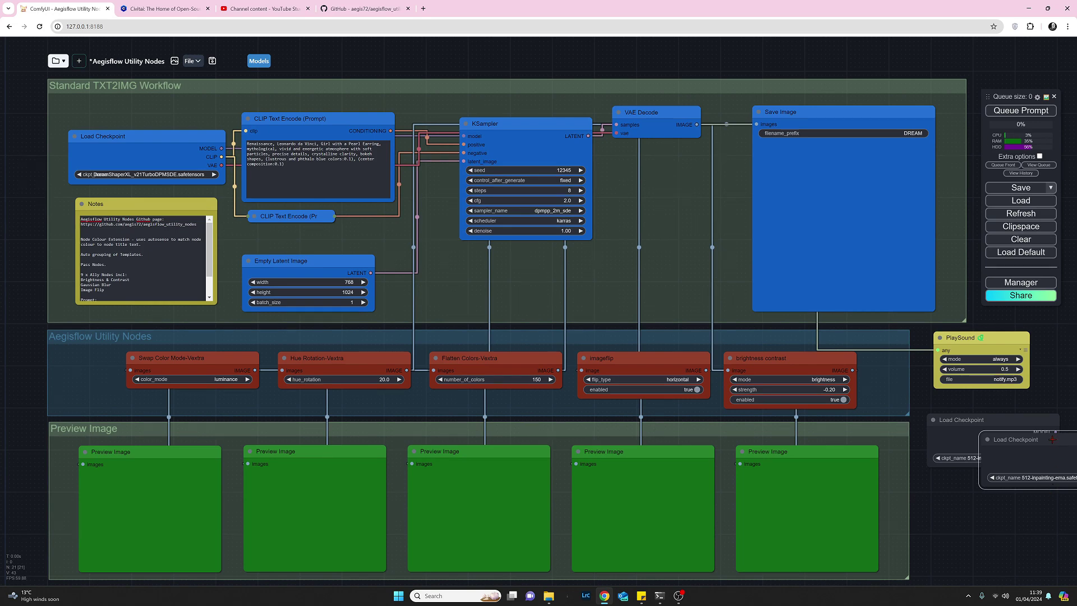
pyautogui.moveTo(1052, 440); pyautogui.dragTo(998, 482)
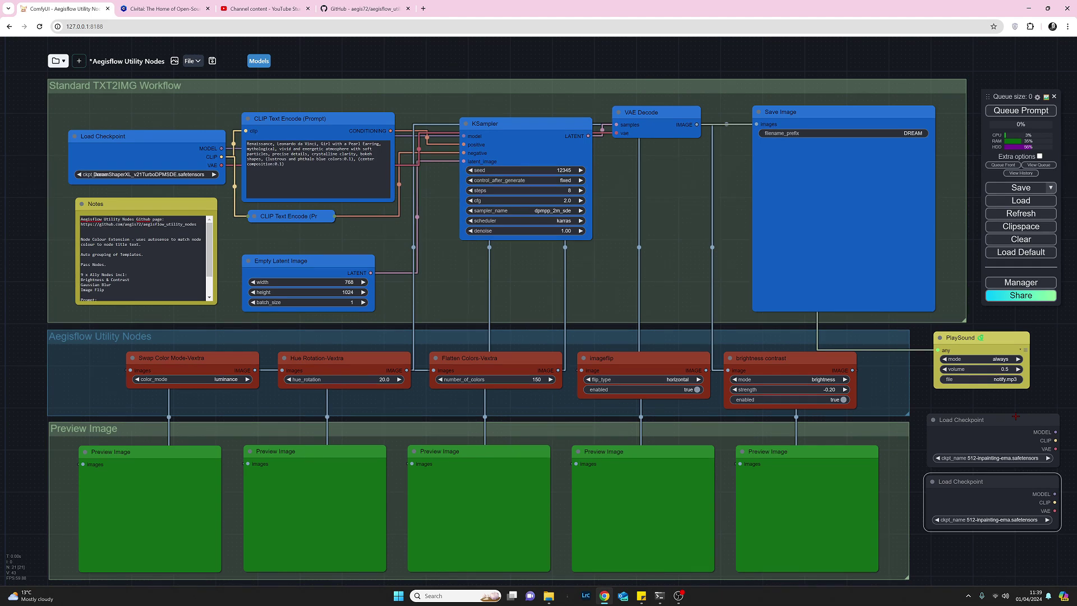
# Save the two stacked Load Checkpoint nodes beneath PlaySound together as a node template named Test2.
pyautogui.keyDown('ctrl'); pyautogui.click(994, 419); pyautogui.keyUp('ctrl')
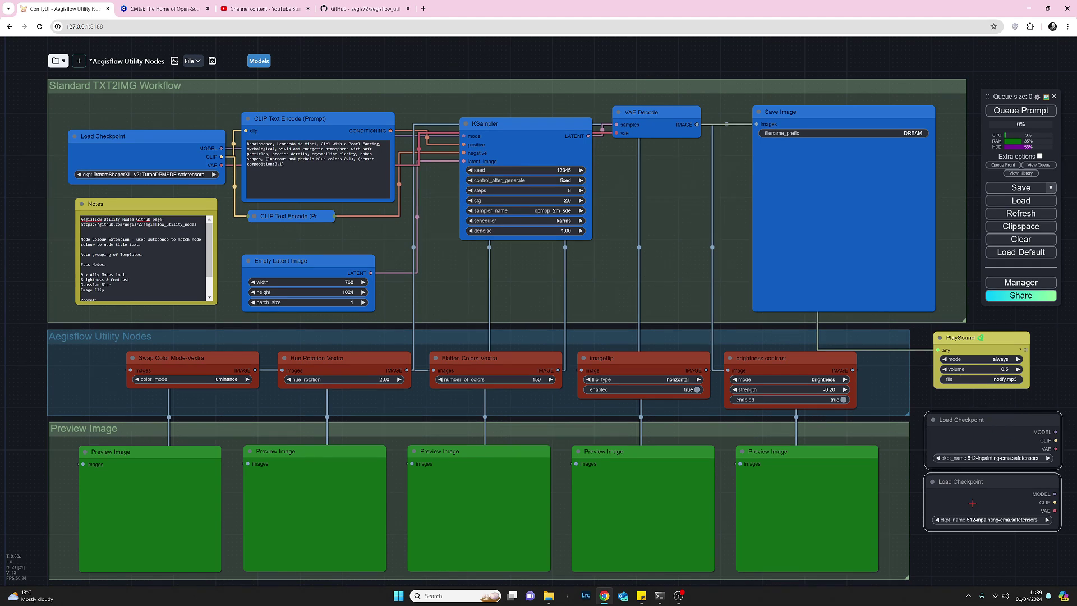
pyautogui.rightClick(1047, 388)
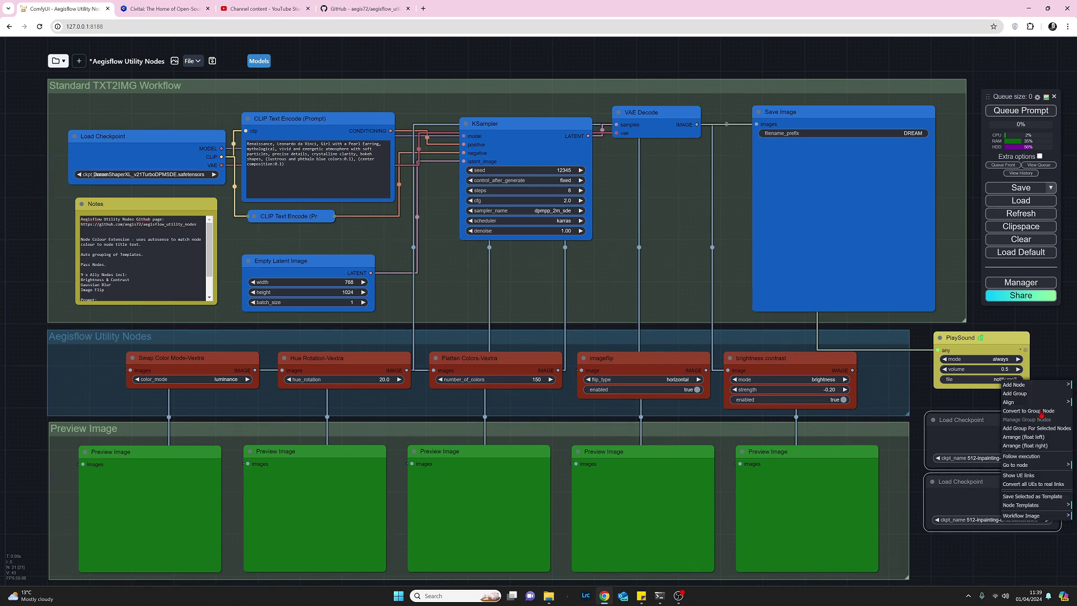
pyautogui.click(1022, 499)
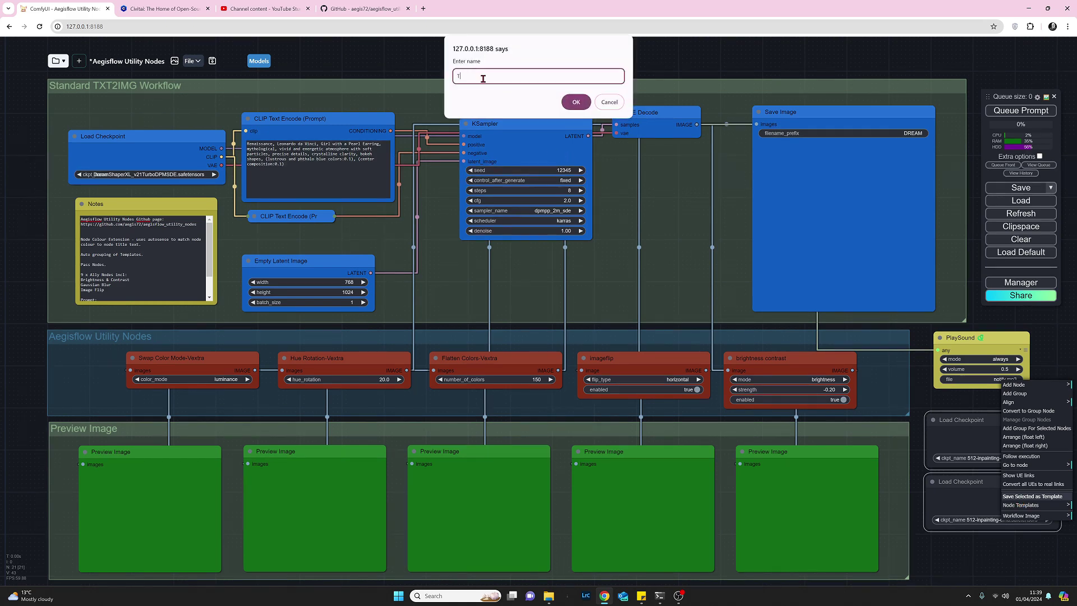
pyautogui.write('Test2')
pyautogui.click(576, 102)
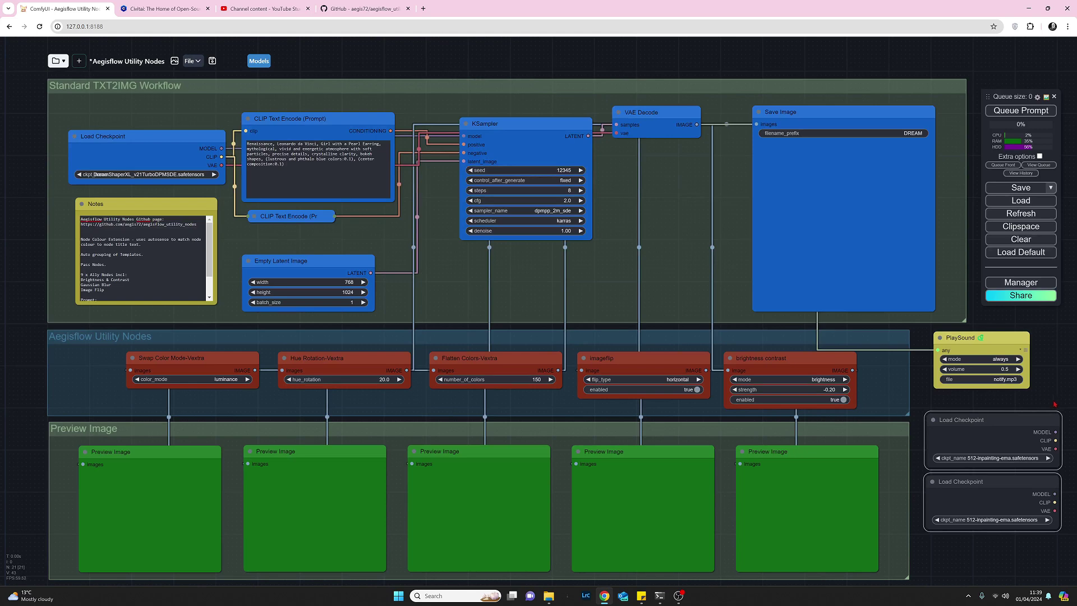
# Delete both Load Checkpoint nodes beneath the PlaySound node.
pyautogui.click(1001, 424)
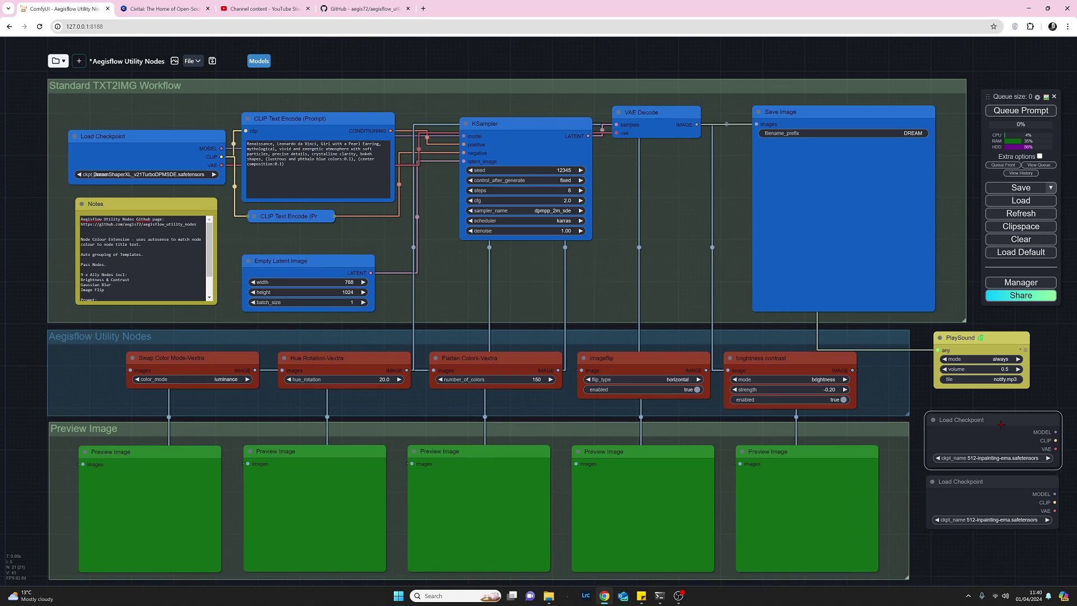
pyautogui.press('Delete')
pyautogui.click(981, 485)
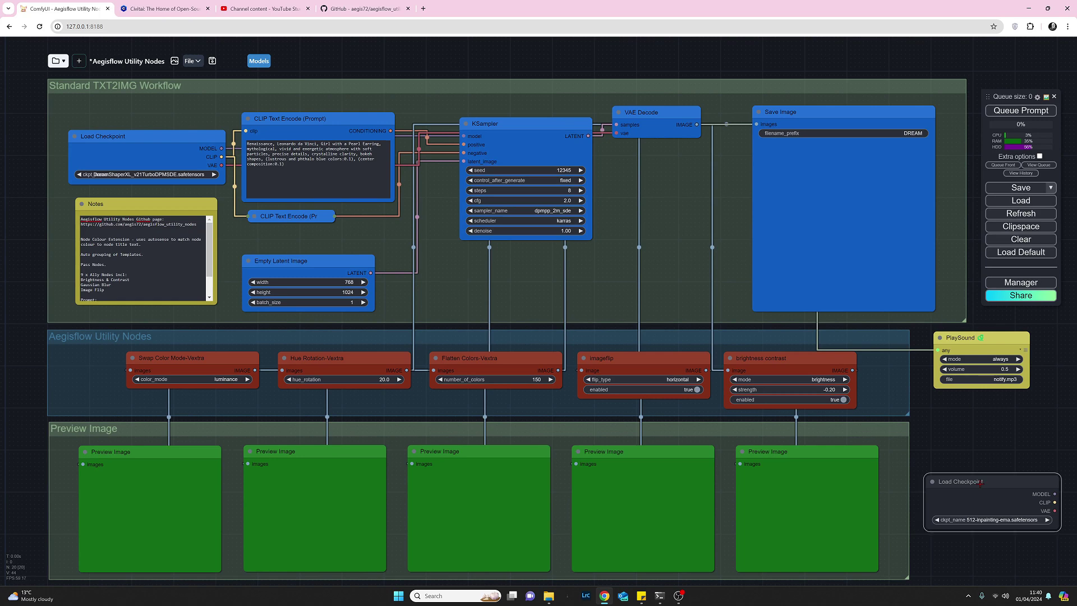
pyautogui.press('Delete')
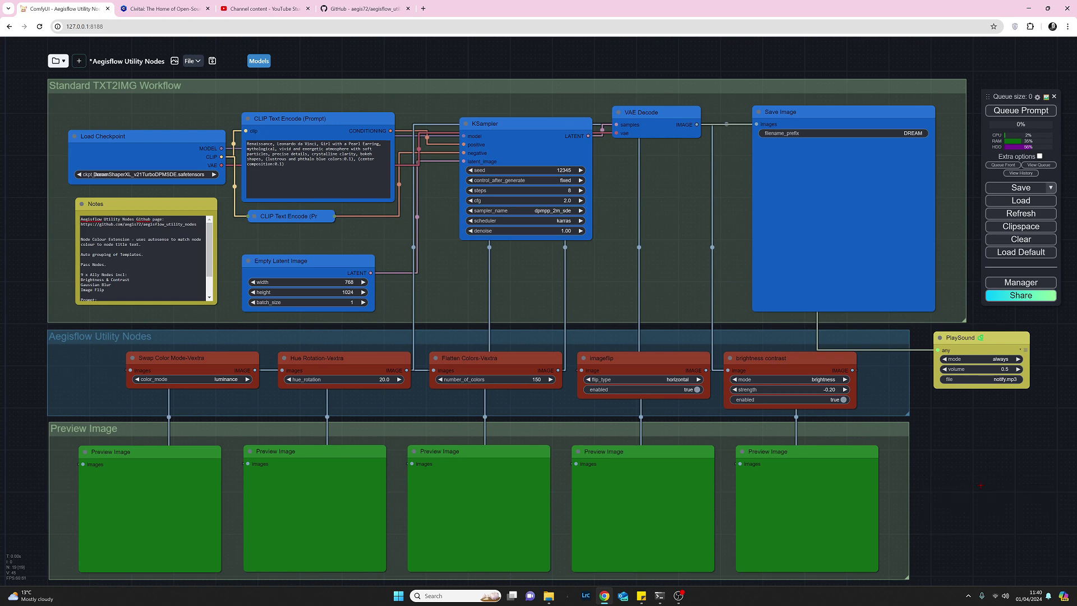
# Insert the Test2 node template and move its group to the empty area beneath the PlaySound node.
pyautogui.rightClick(933, 444)
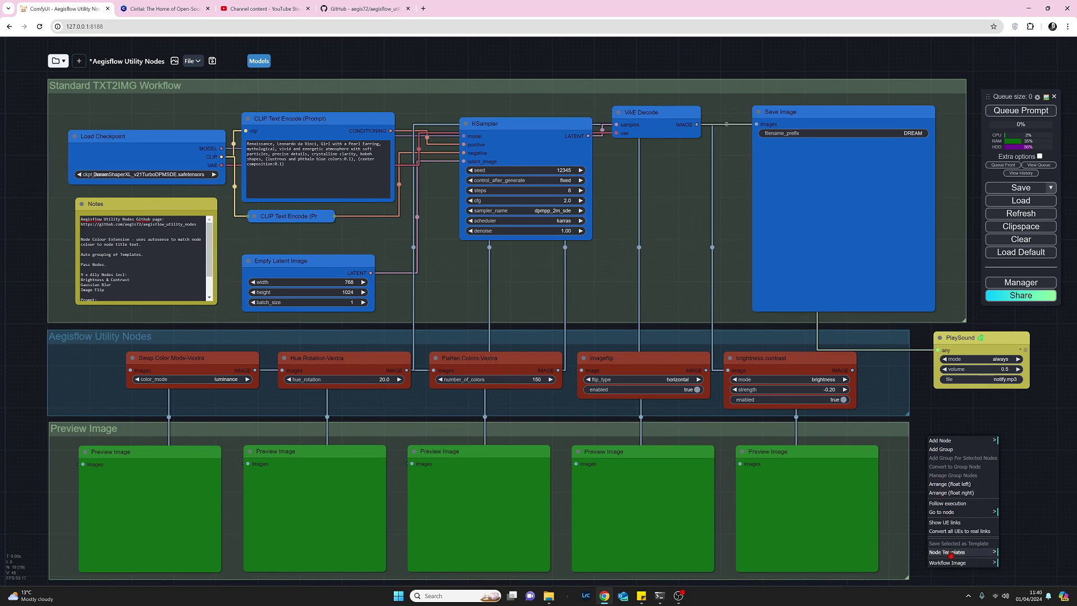
pyautogui.click(950, 554)
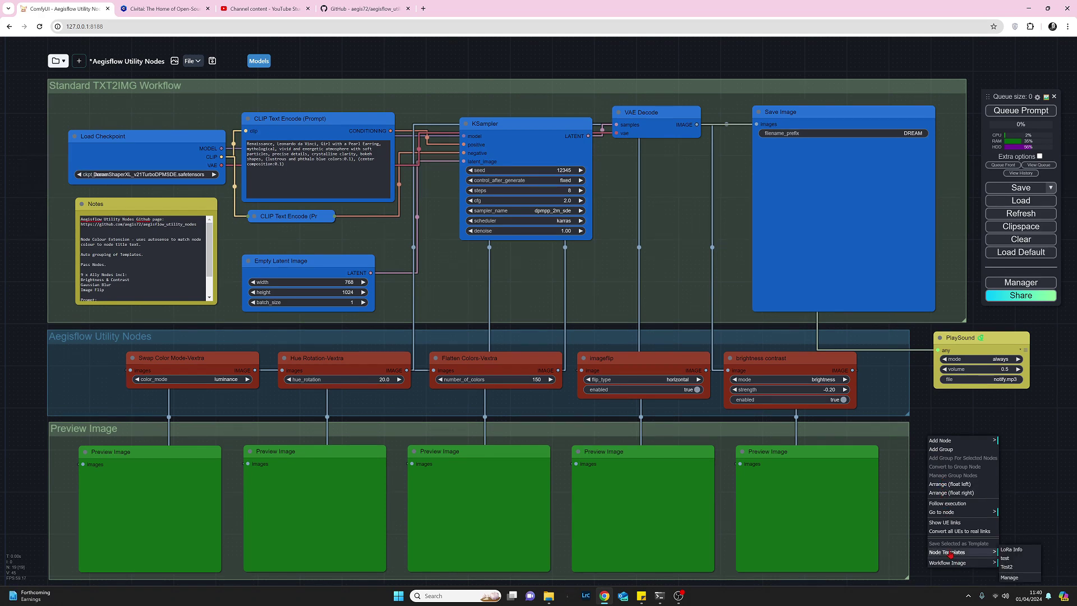
pyautogui.click(1007, 567)
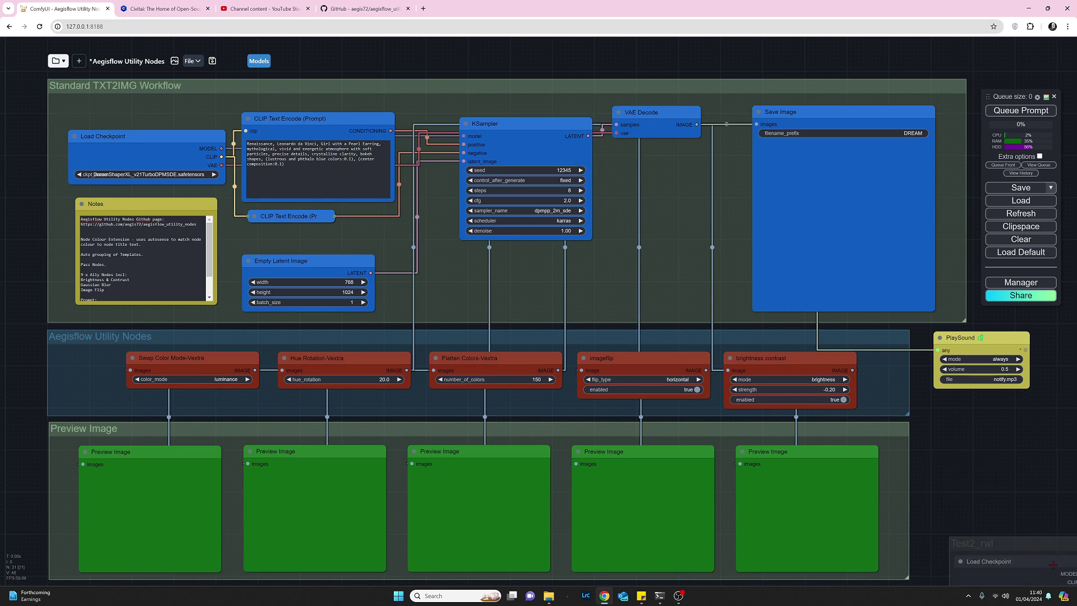
pyautogui.moveTo(999, 556); pyautogui.dragTo(993, 421)
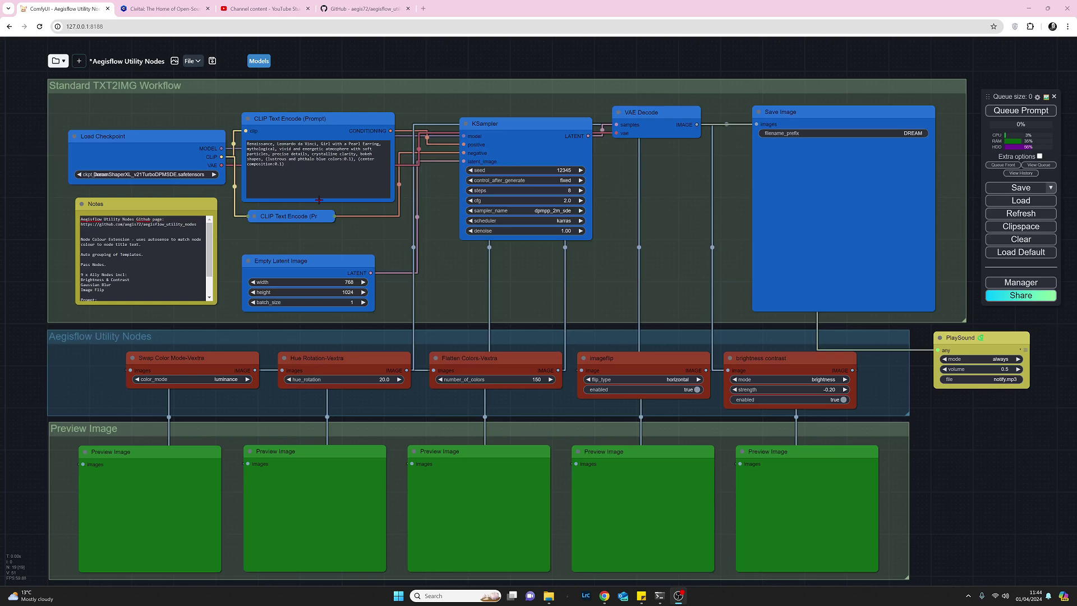
# Expand the collapsed CLIP Text Encode (Prompt) node in the Standard TXT2IMG Workflow group.
pyautogui.click(253, 218)
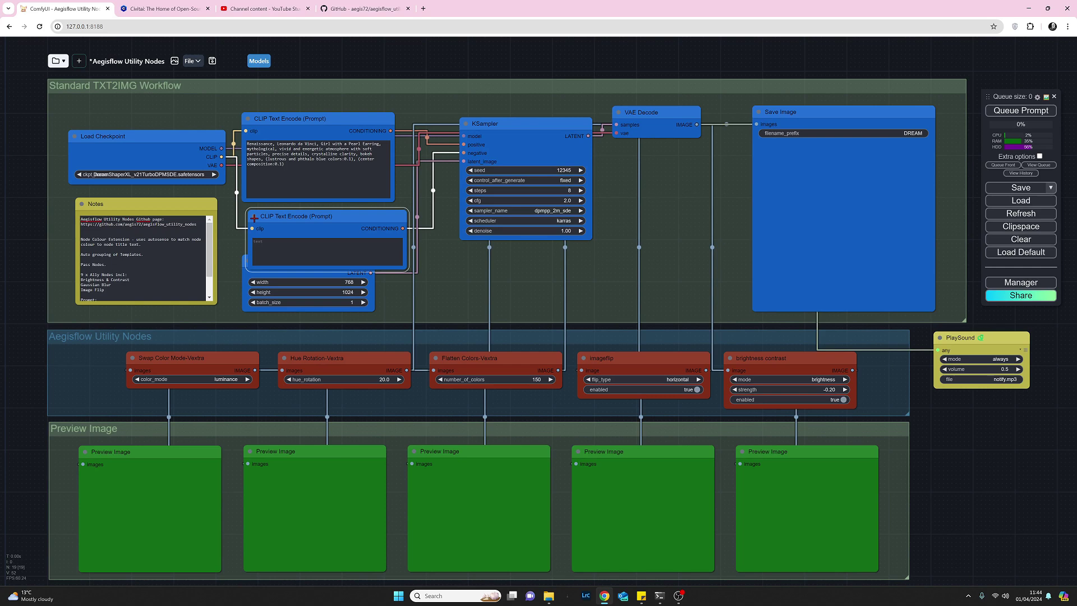
# Collapse the empty CLIP Text Encode (Prompt) node in the Standard TXT2IMG Workflow group.
pyautogui.click(254, 217)
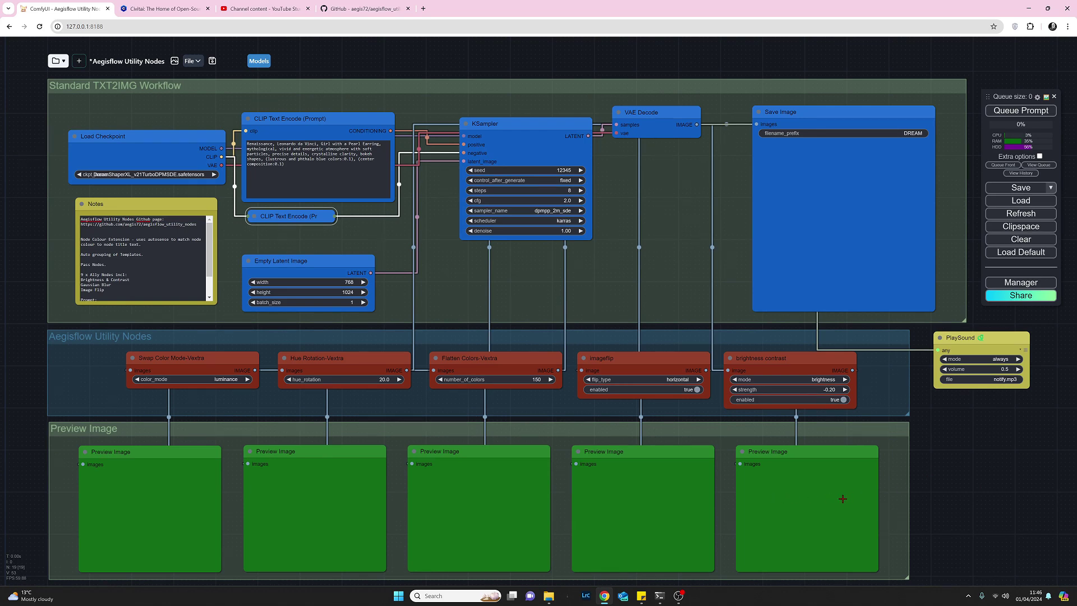
# Search the nodes for "image", add a Preview Image node in the empty area beneath PlaySound, and enlarge it.
pyautogui.doubleClick(946, 488)
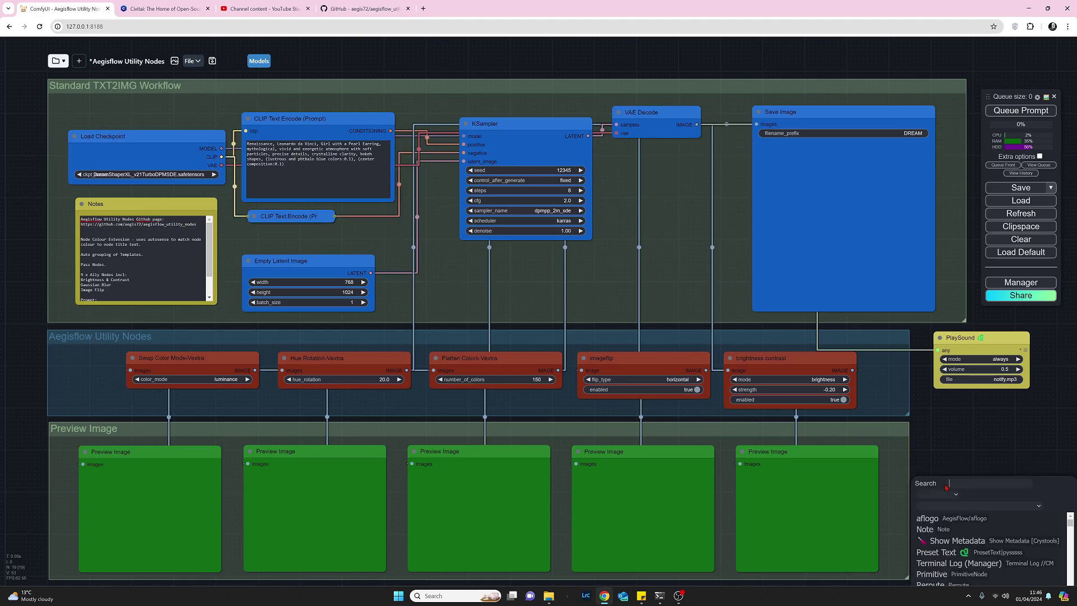
pyautogui.write('image')
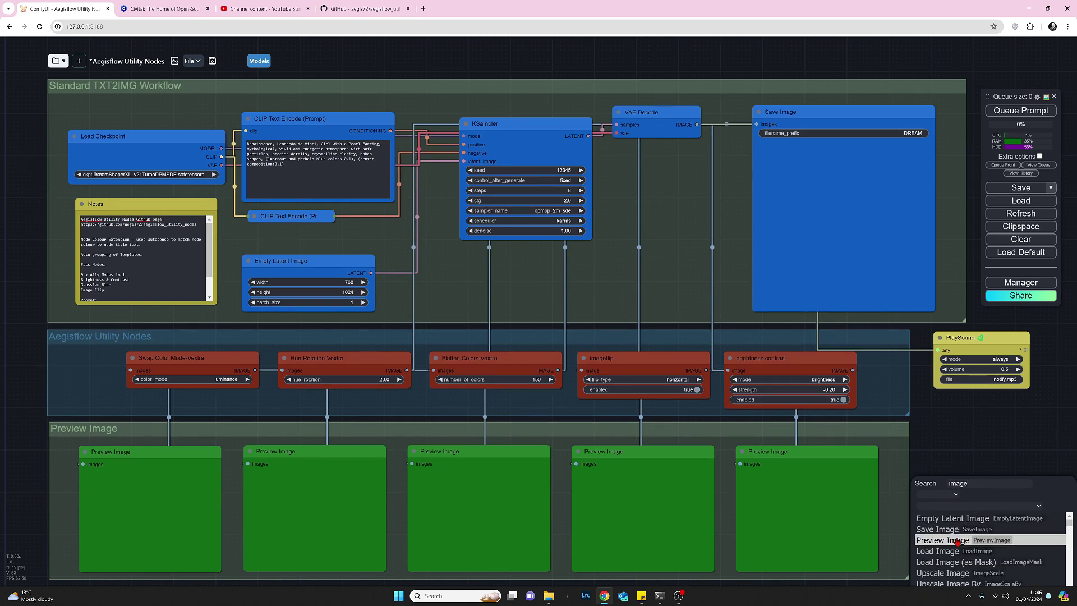
pyautogui.click(948, 542)
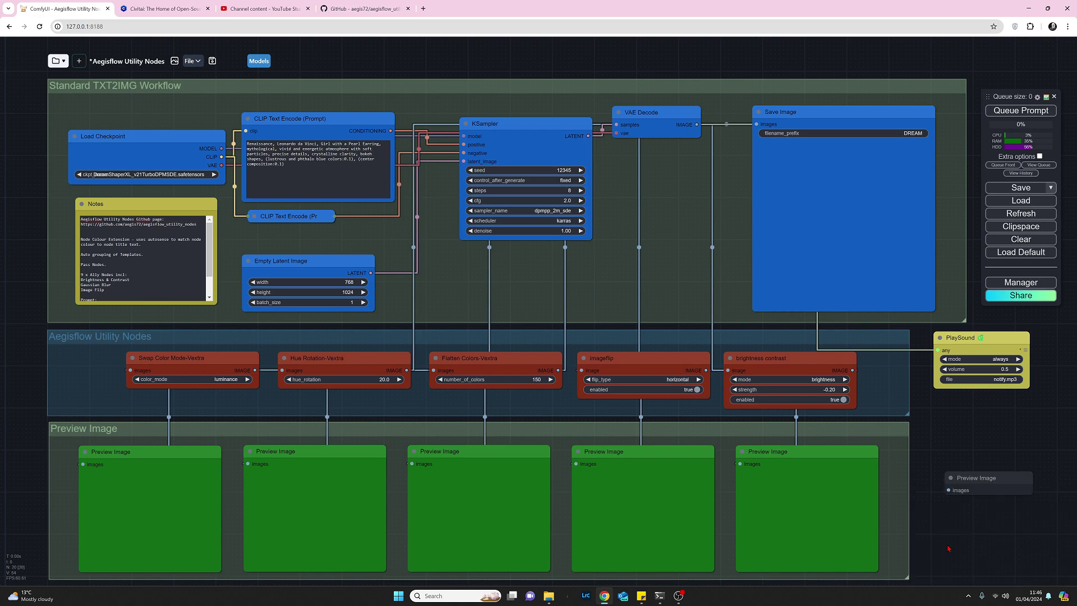
pyautogui.moveTo(1030, 498); pyautogui.dragTo(1039, 556)
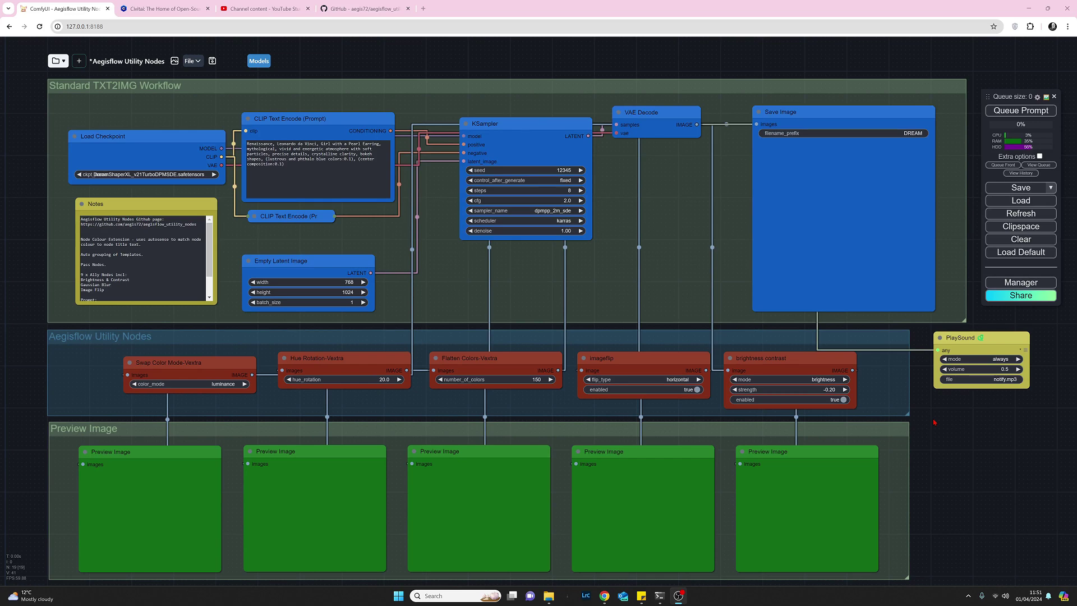
# Browse the AegisFlow category and its subcategories in the list of nodes that can be added.
pyautogui.rightClick(934, 421)
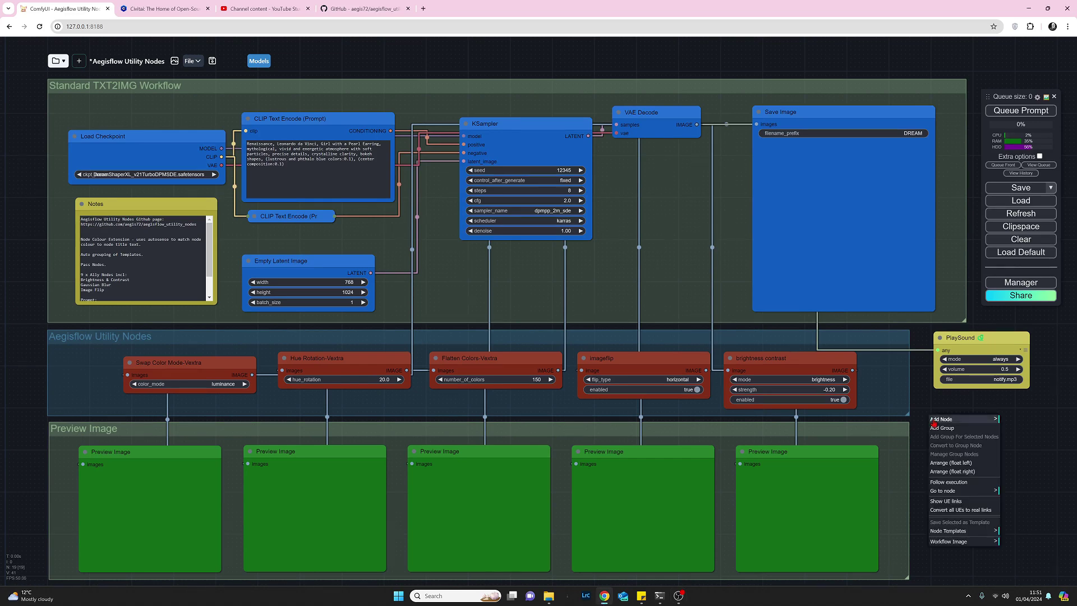
pyautogui.click(933, 419)
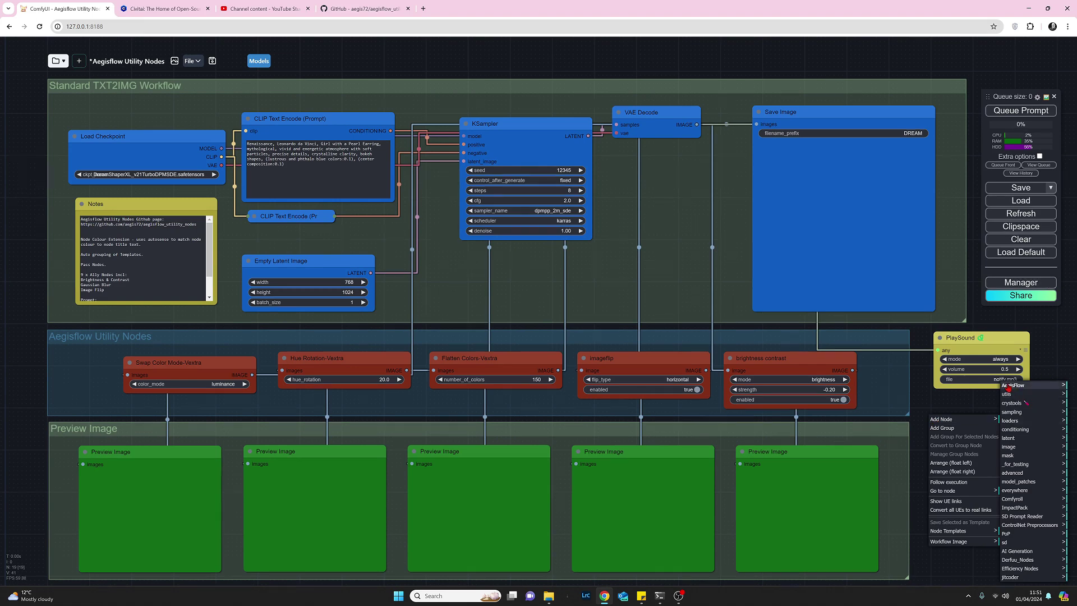
pyautogui.click(1008, 386)
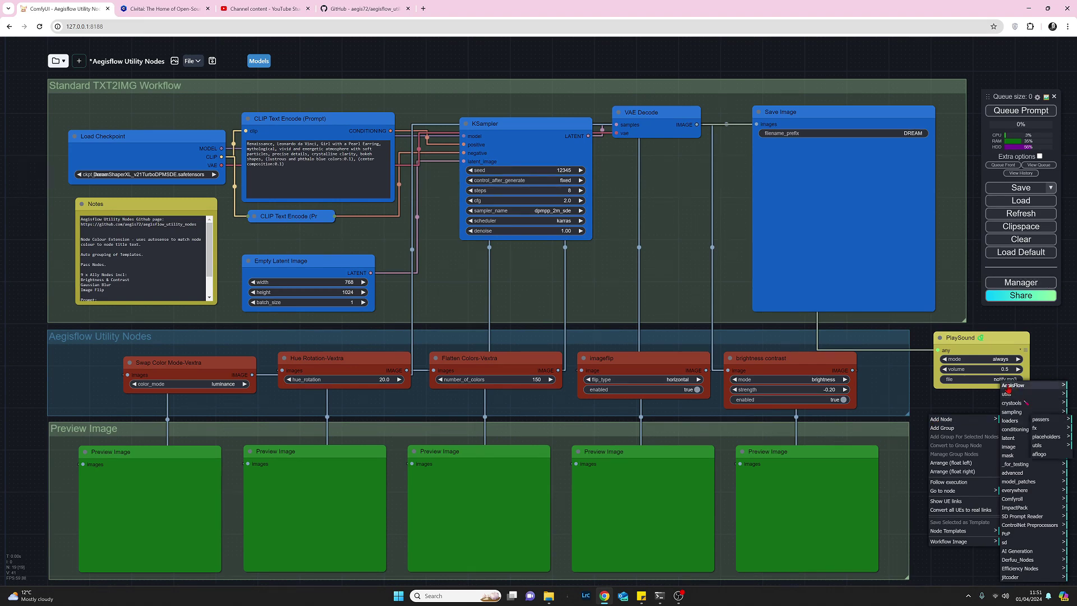
pyautogui.click(1049, 431)
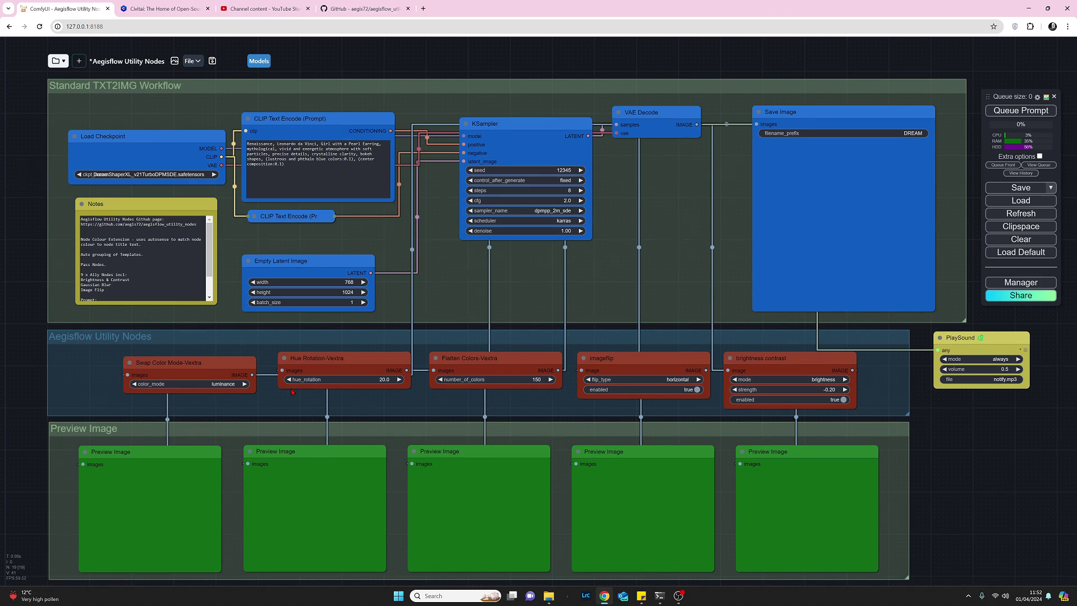
# Queue the prompt to generate the main image and the five utility-node previews.
pyautogui.click(359, 367)
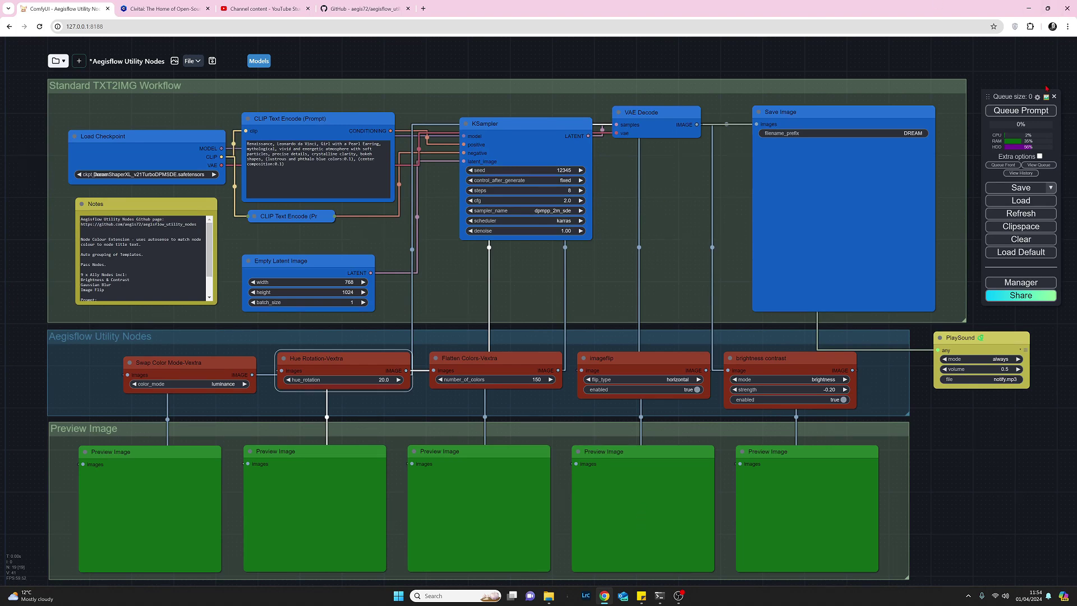
pyautogui.click(1002, 111)
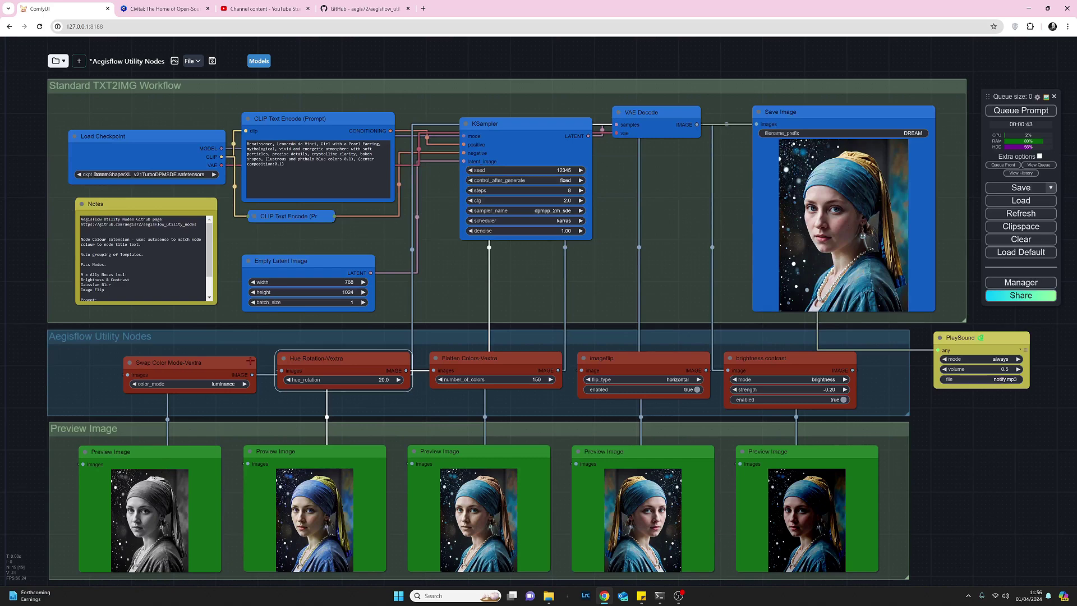
# Set the color_mode of the Swap Color Mode-Vextra node to luminance.
pyautogui.click(219, 366)
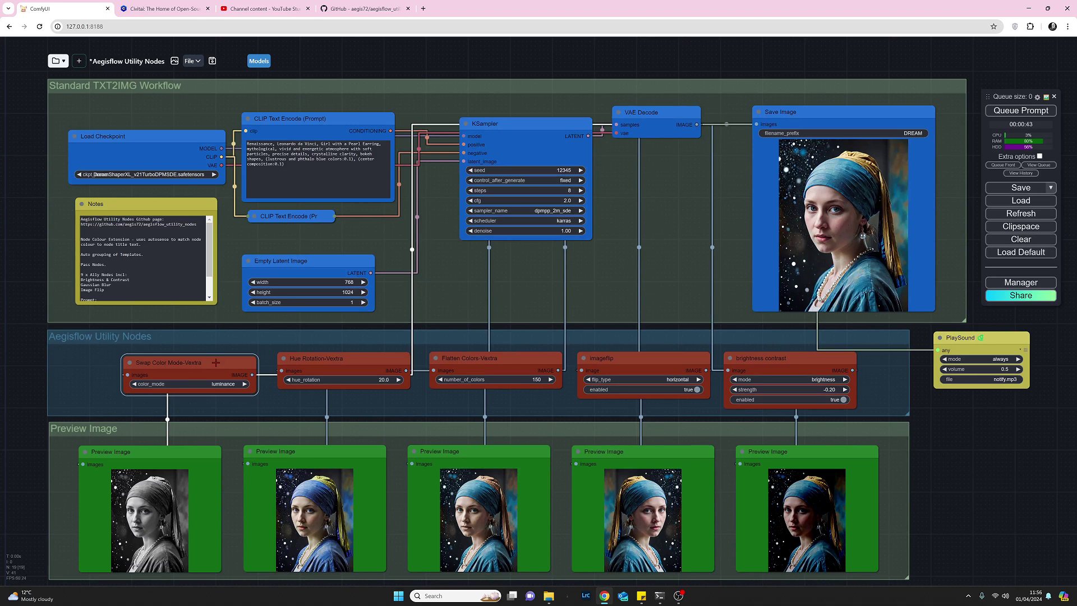
pyautogui.click(194, 385)
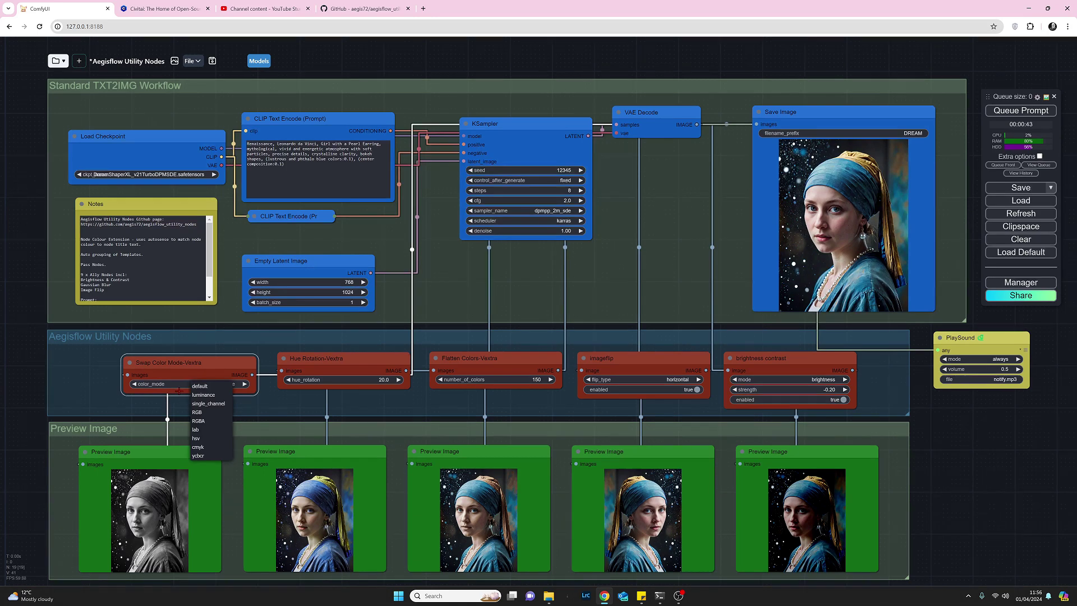
pyautogui.click(202, 394)
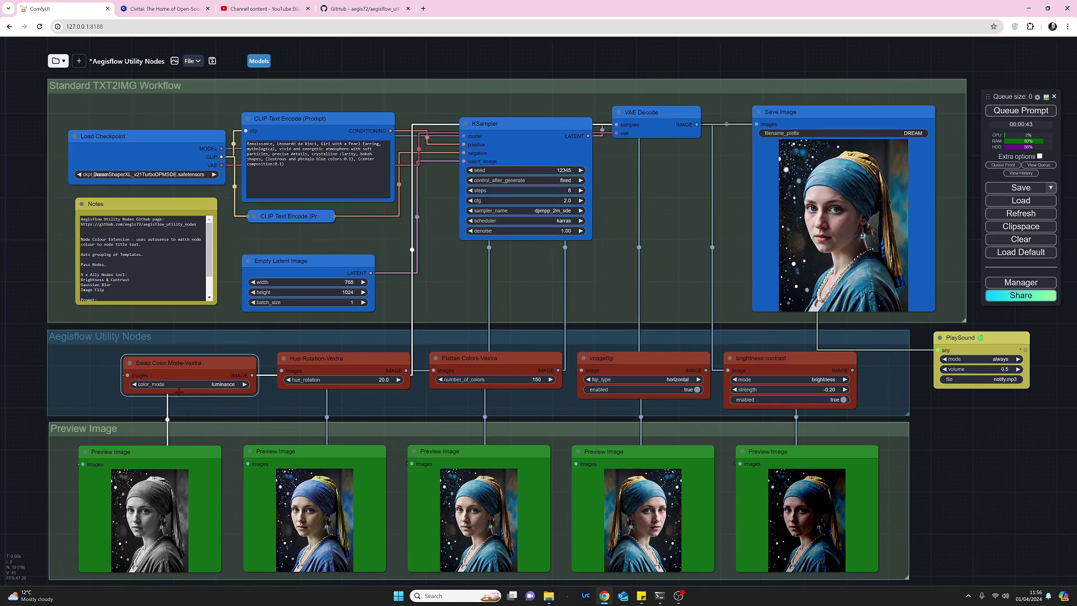
# View the Swap Color Mode-Vextra preview image at full size in a separate browser tab and close that tab.
pyautogui.rightClick(149, 518)
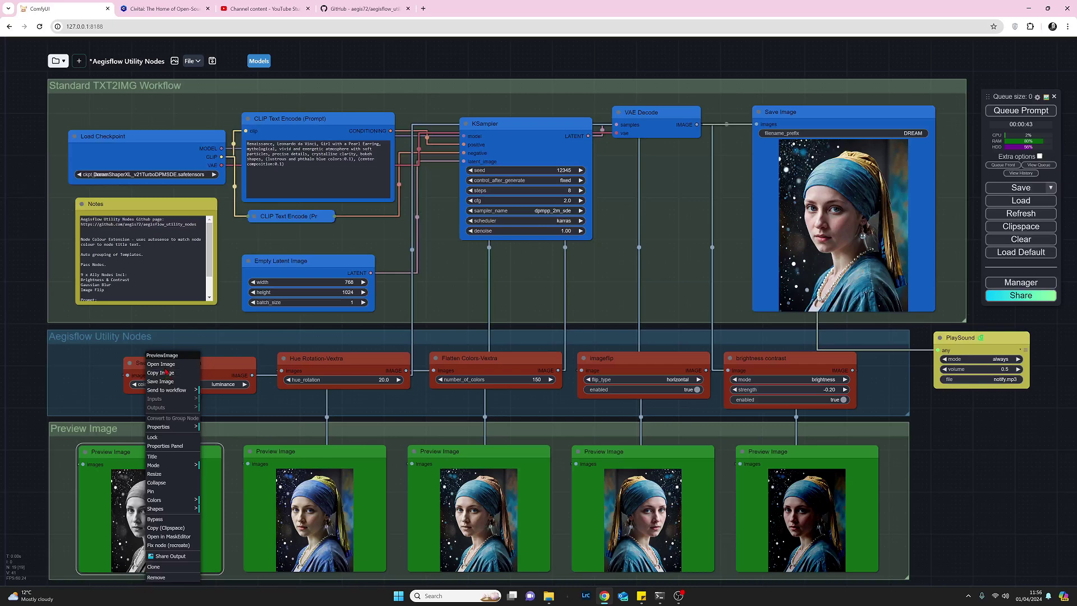
pyautogui.click(165, 369)
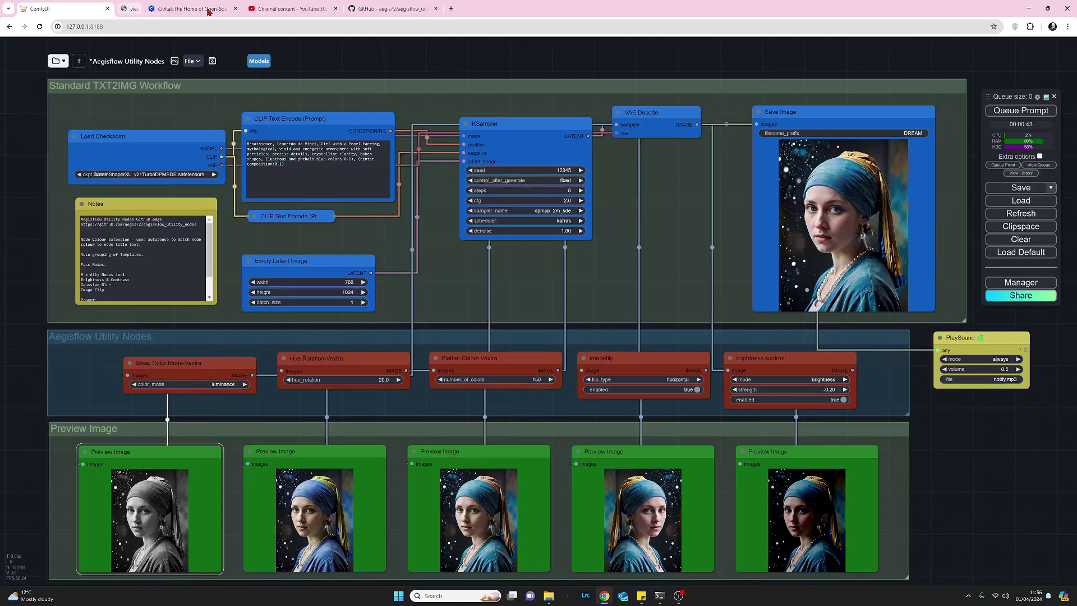
pyautogui.click(207, 8)
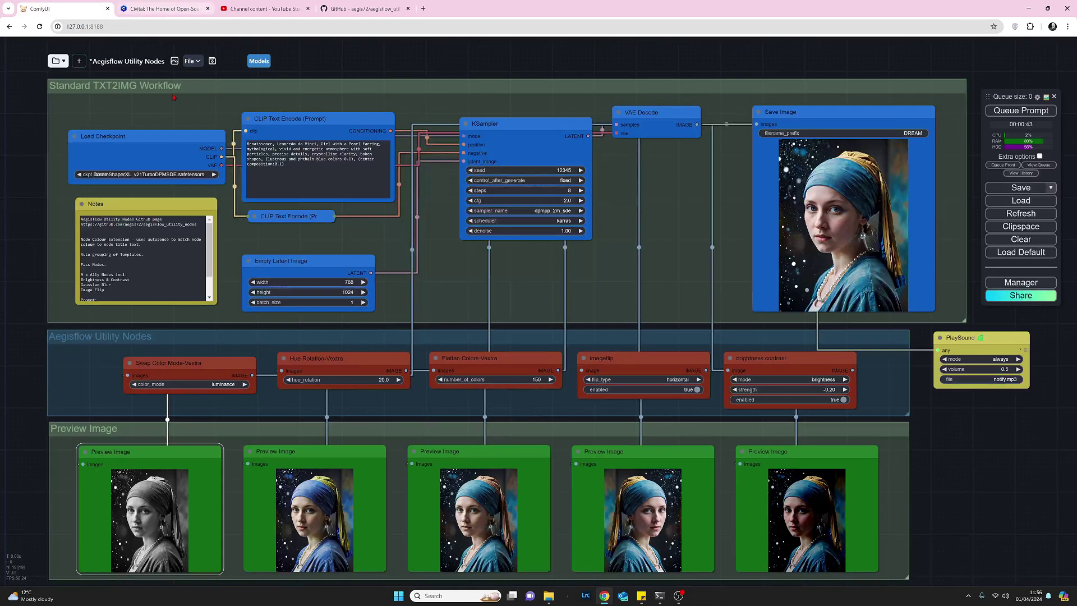
# Look through the available color_mode options of the Swap Color Mode-Vextra node without choosing another one.
pyautogui.click(190, 386)
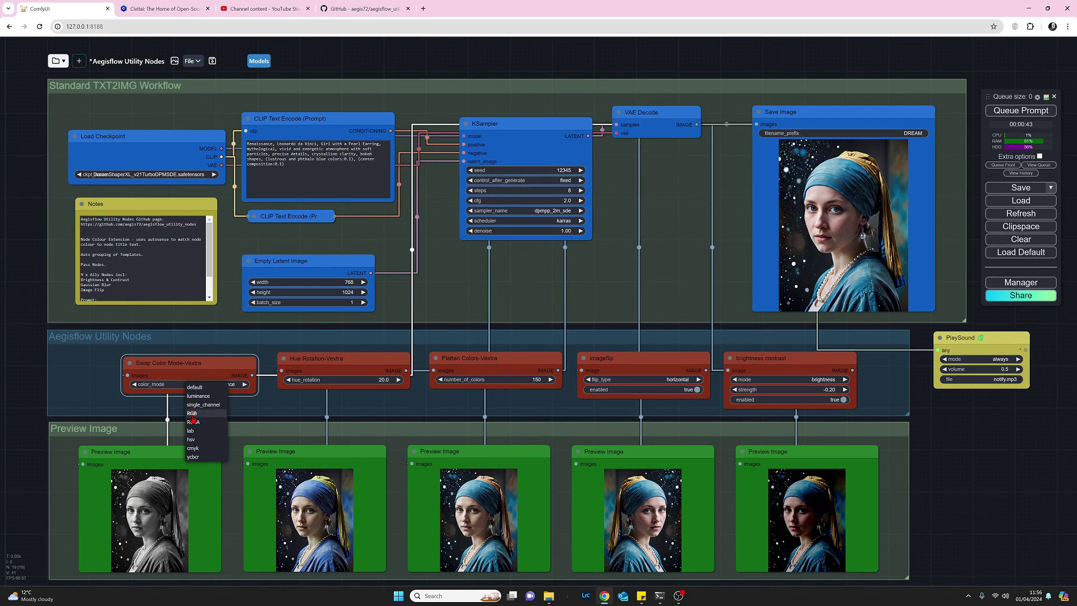
pyautogui.click(253, 407)
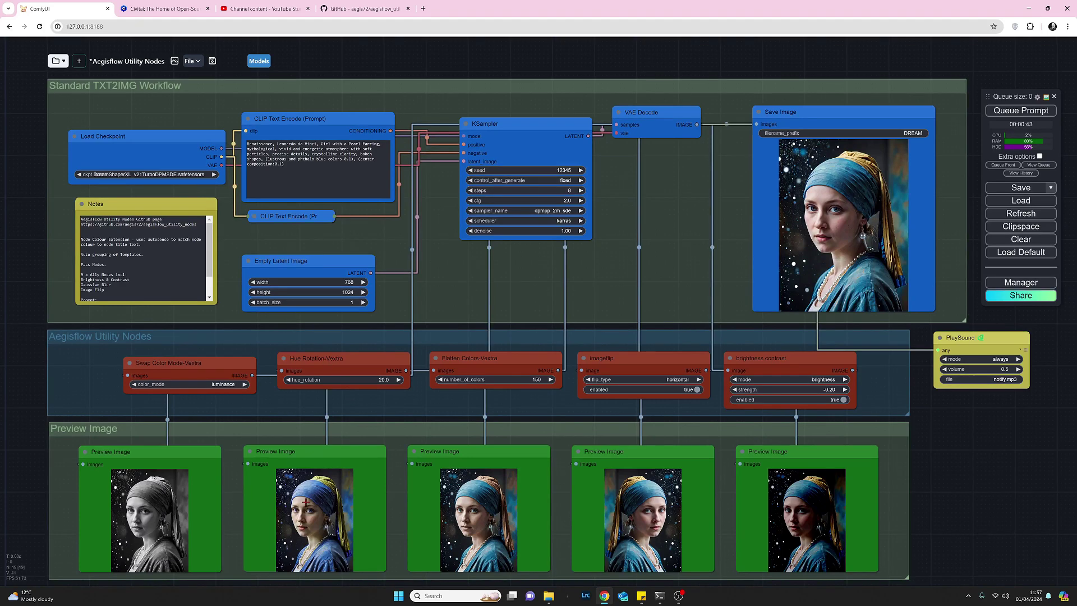
# View the Hue Rotation-Vextra preview image at full size in a separate browser tab and close that tab.
pyautogui.rightClick(310, 498)
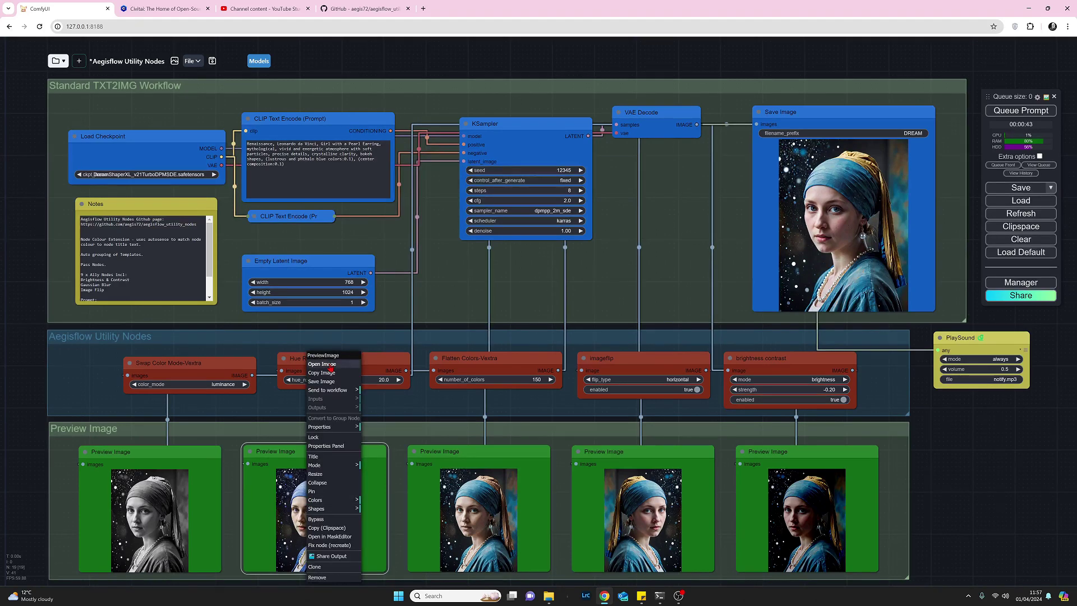
pyautogui.click(323, 364)
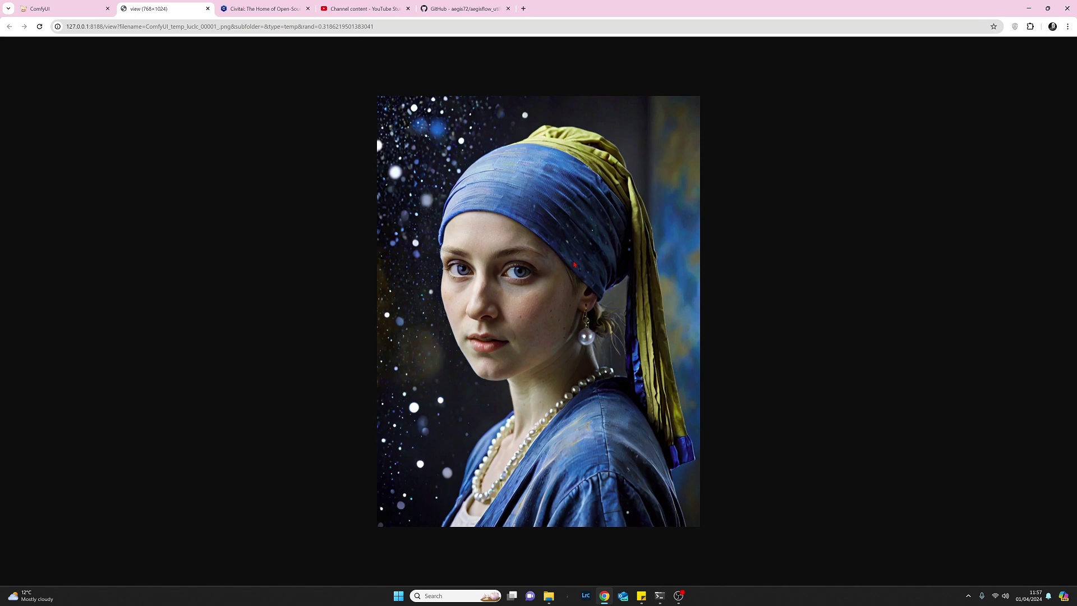
pyautogui.click(208, 9)
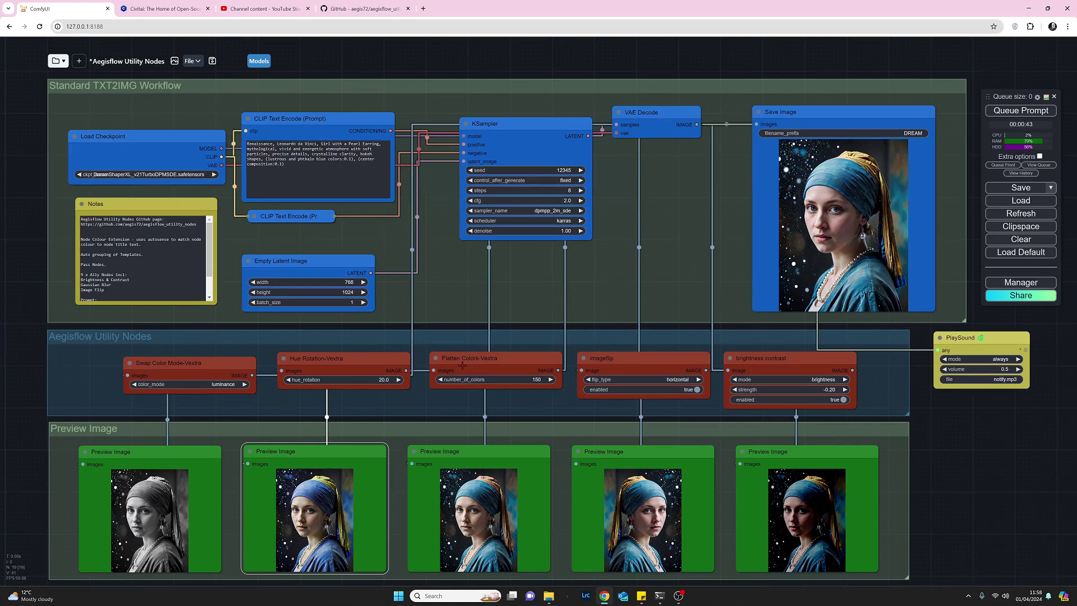
# Open the number_of_colors value of the Flatten Colors-Vextra node and accept it as 150.
pyautogui.click(495, 381)
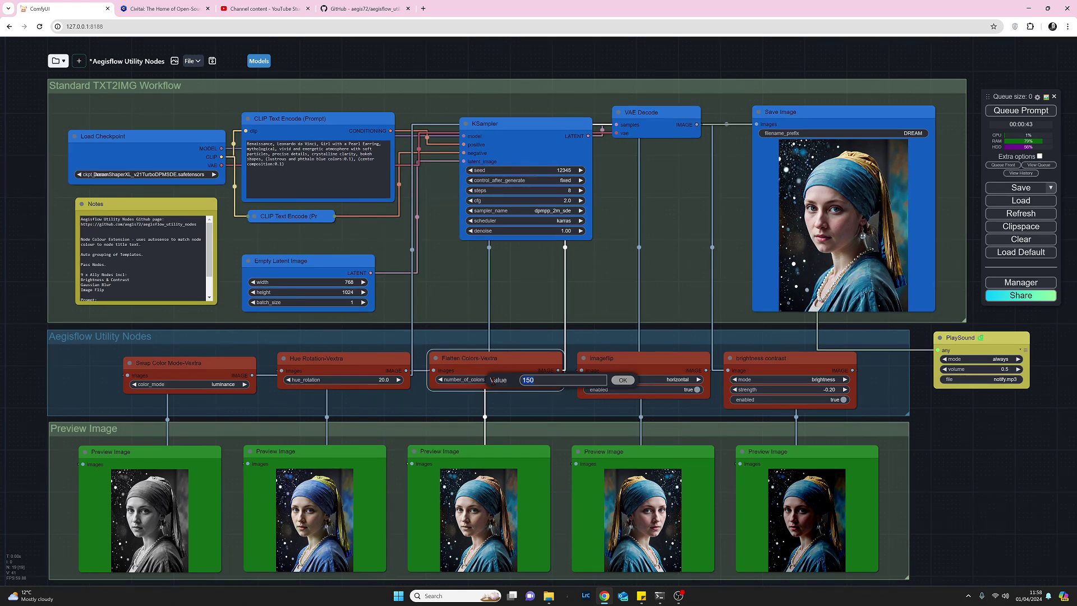
pyautogui.click(512, 407)
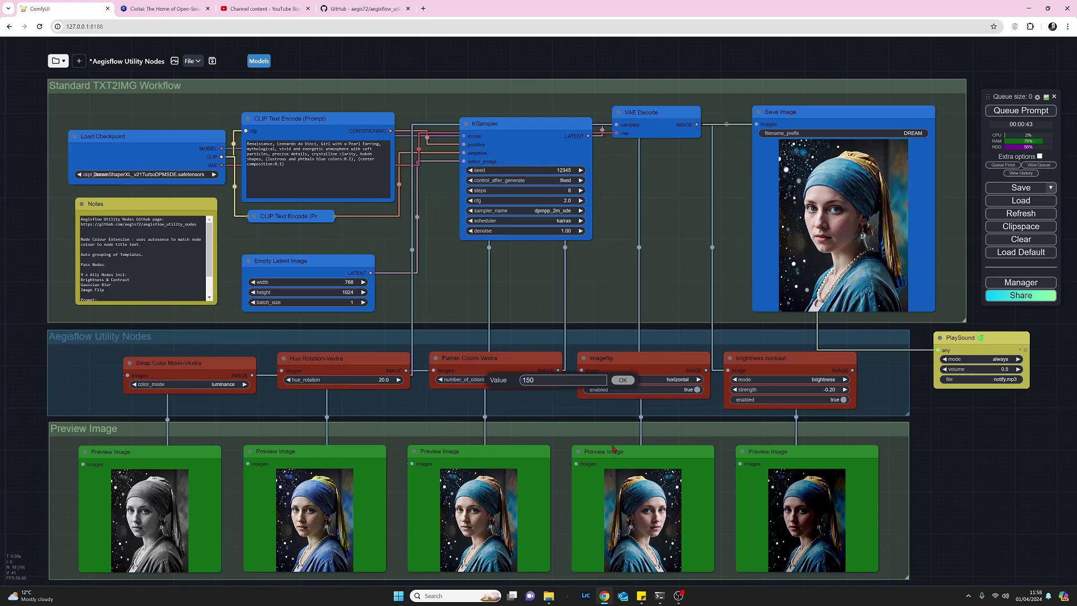
pyautogui.click(663, 458)
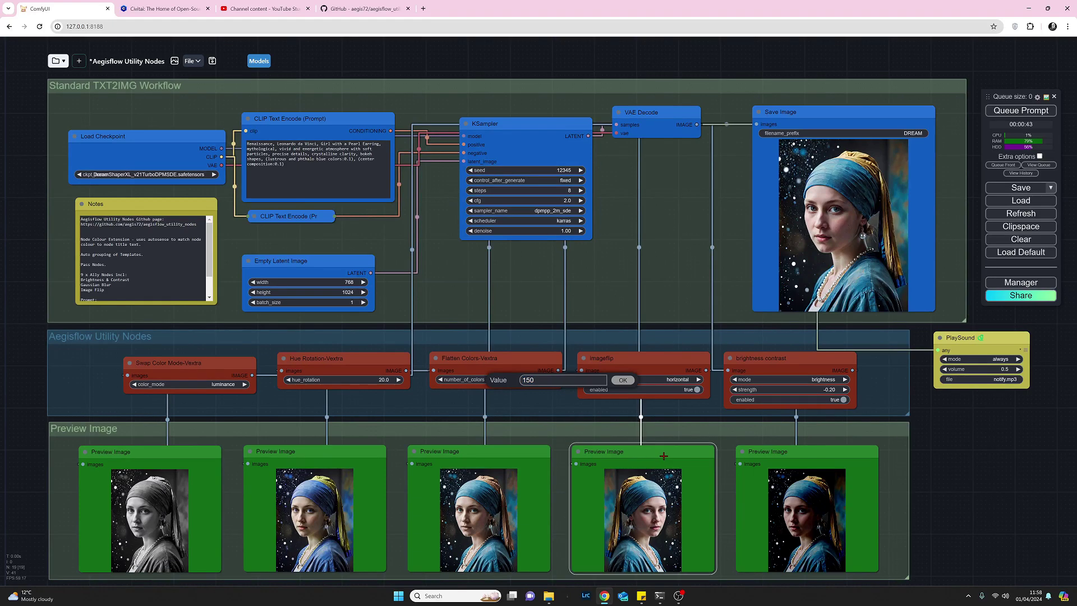
pyautogui.click(681, 433)
pyautogui.click(622, 380)
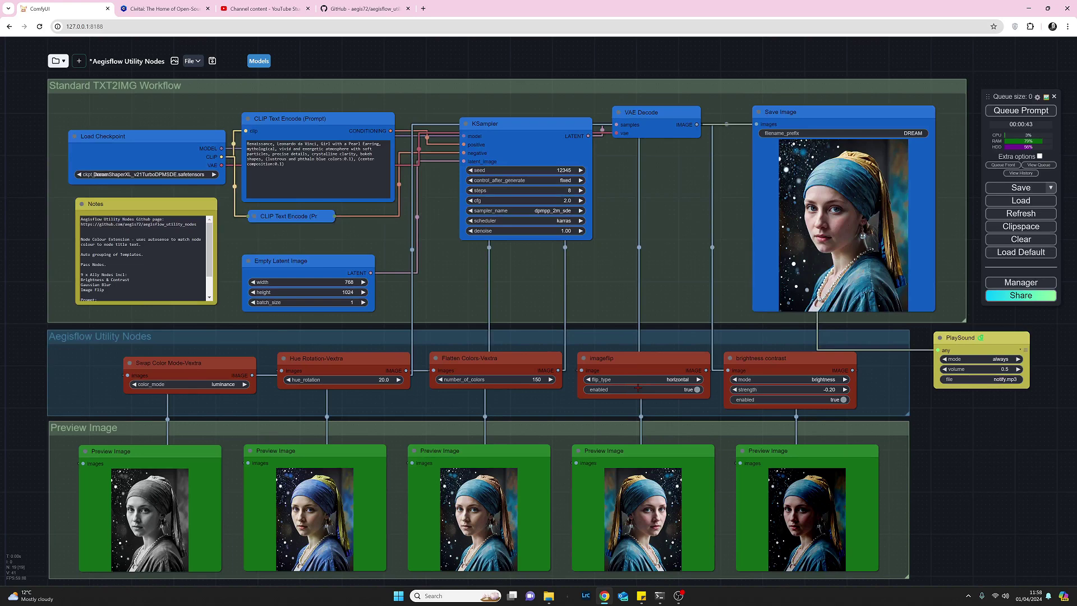